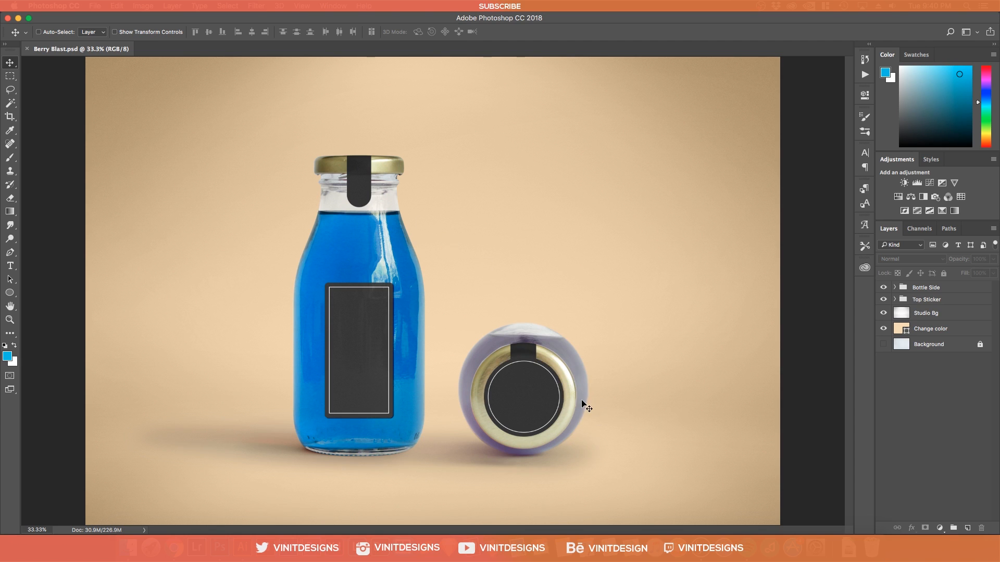
Open the contents of the Label smart object inside the Bottle Side group for editing.
left_click(893, 299)
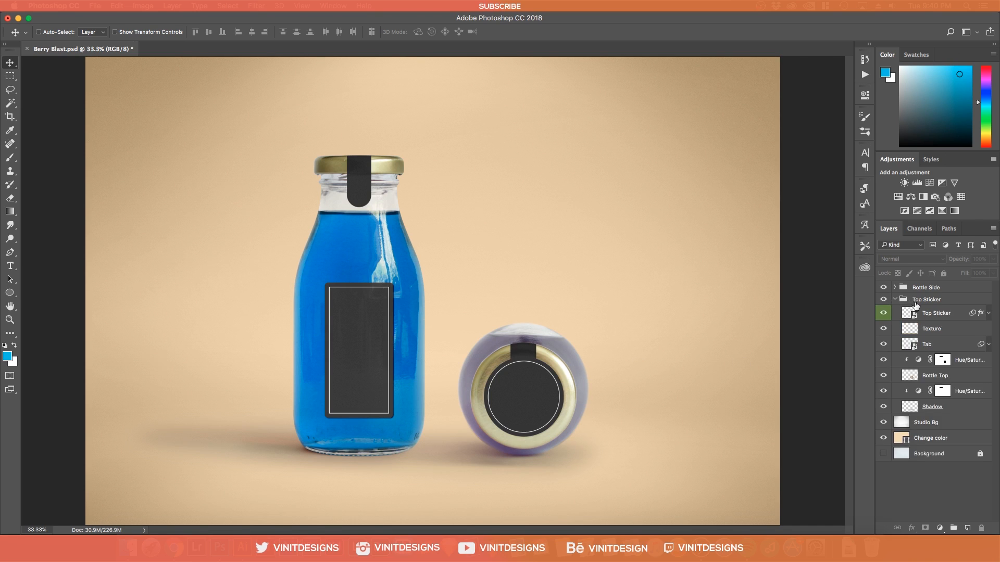
left_click(894, 300)
left_click(894, 287)
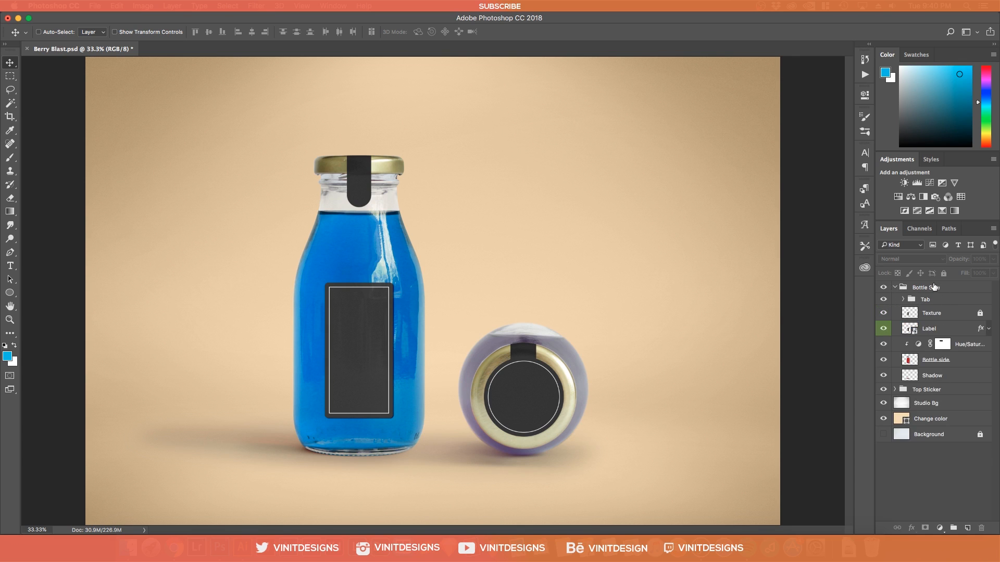
left_click(928, 327)
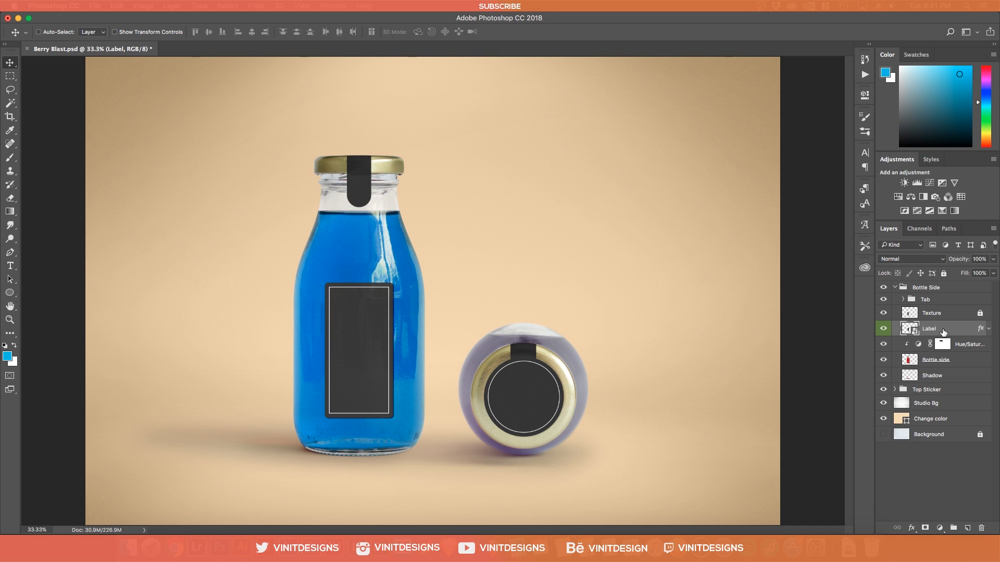
double_click(913, 331)
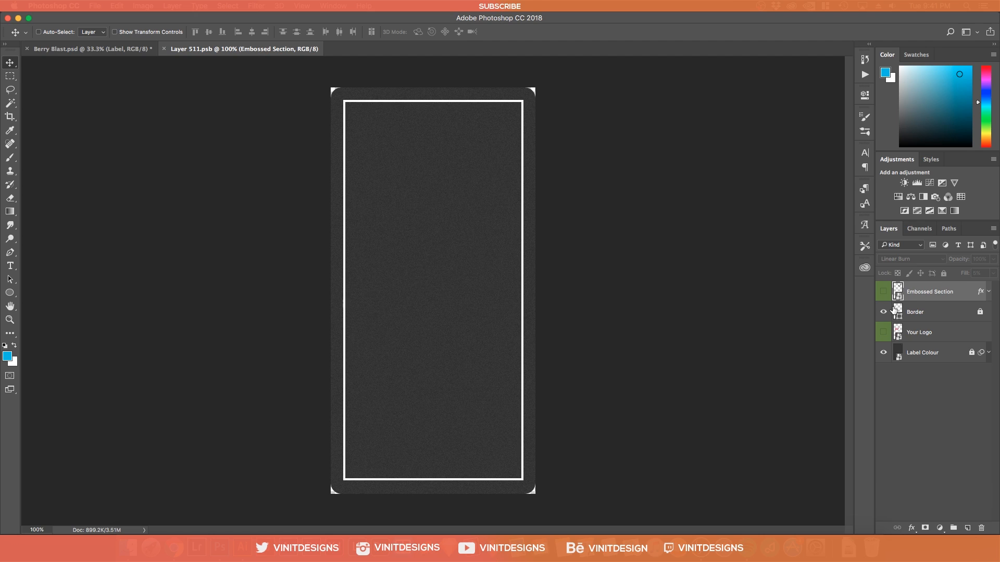
Expand the Label Colour layer's smart filters and unlock the layer.
left_click(945, 374)
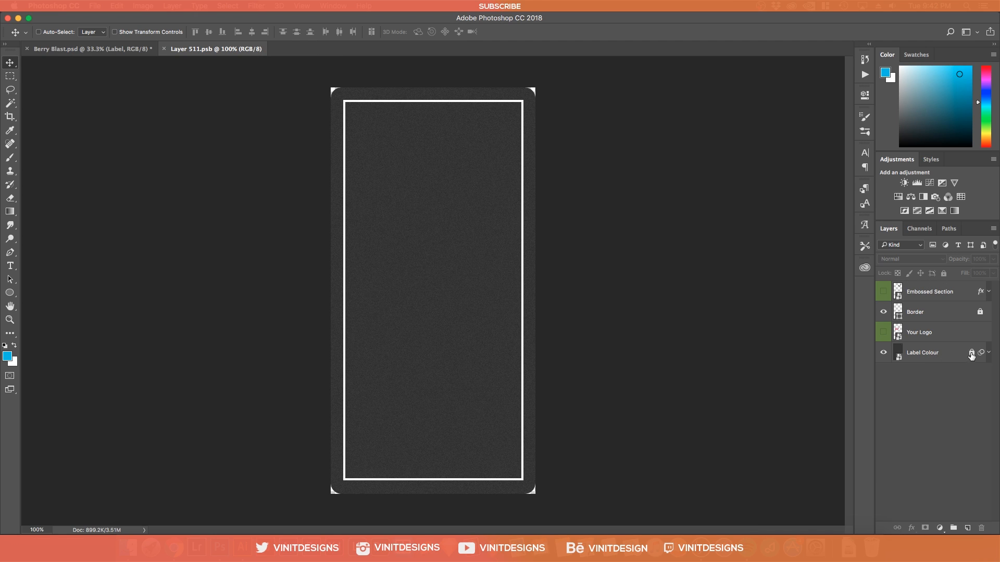
left_click(988, 352)
left_click(983, 357)
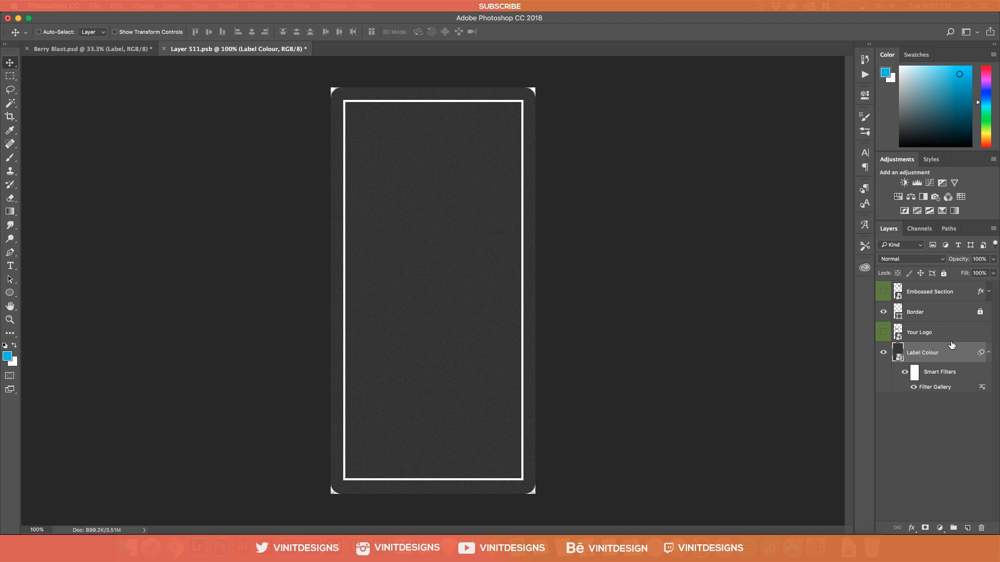
Add a Color Overlay in blue #2081d4 at 100% opacity to the Label Colour layer and collapse its effects list.
double_click(964, 353)
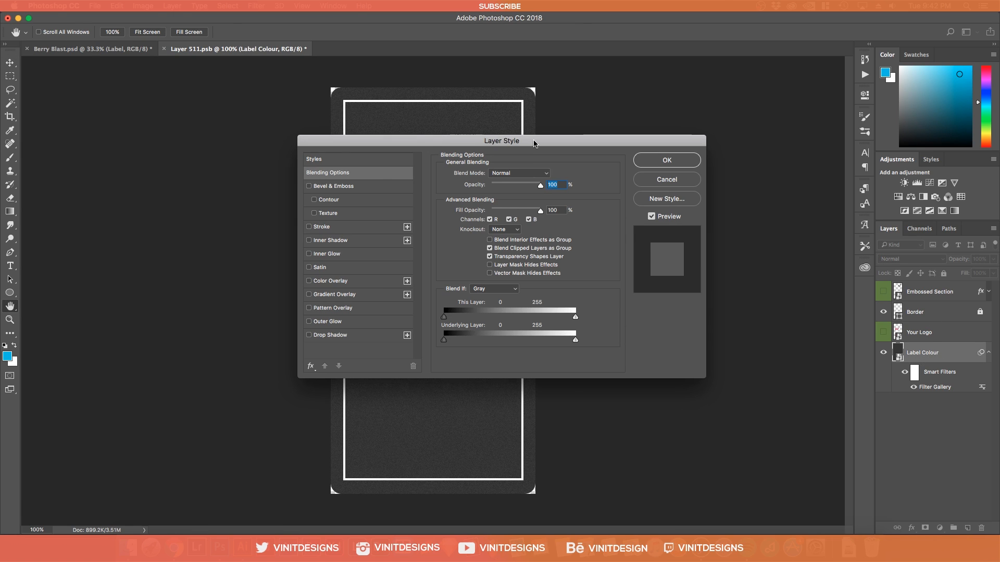
left_click_drag(533, 142, 781, 165)
left_click(554, 303)
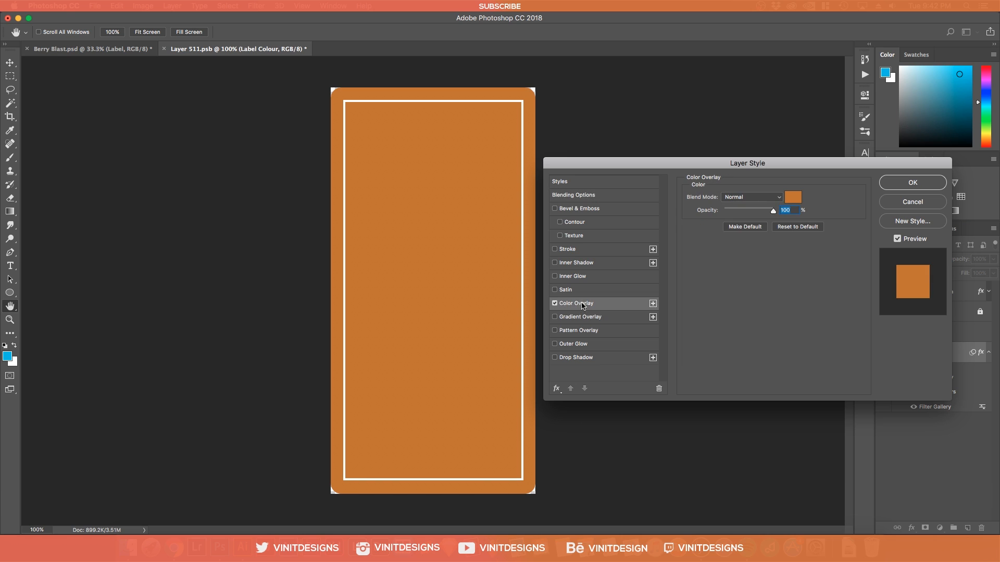
left_click(792, 197)
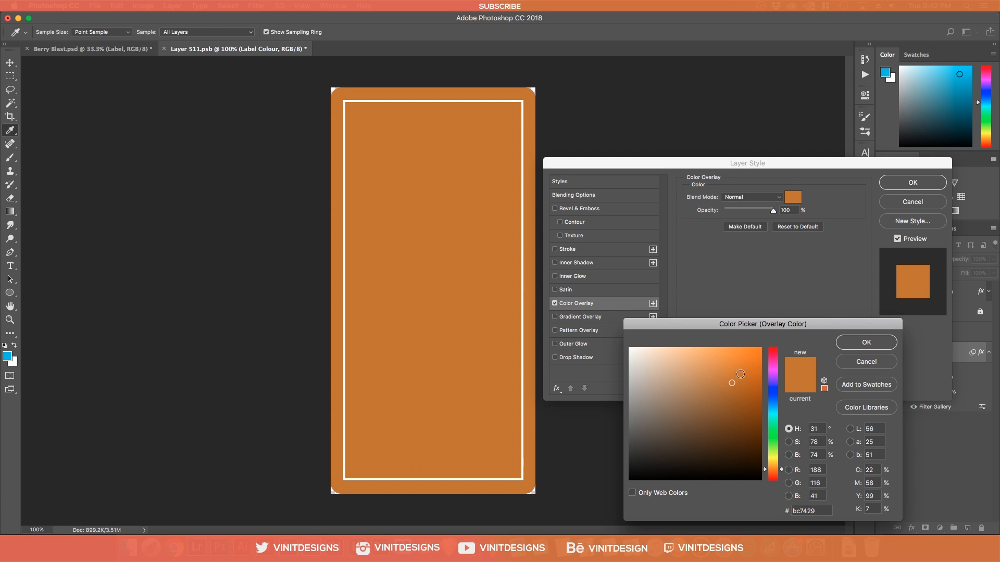
left_click_drag(742, 423, 635, 442)
left_click(773, 396)
left_click_drag(773, 397, 773, 403)
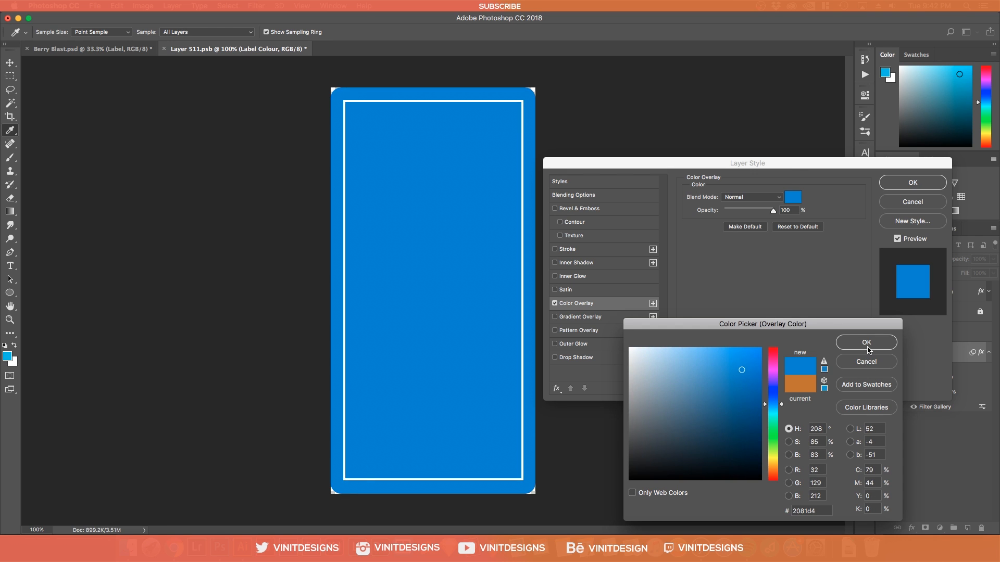
left_click(862, 343)
left_click(906, 183)
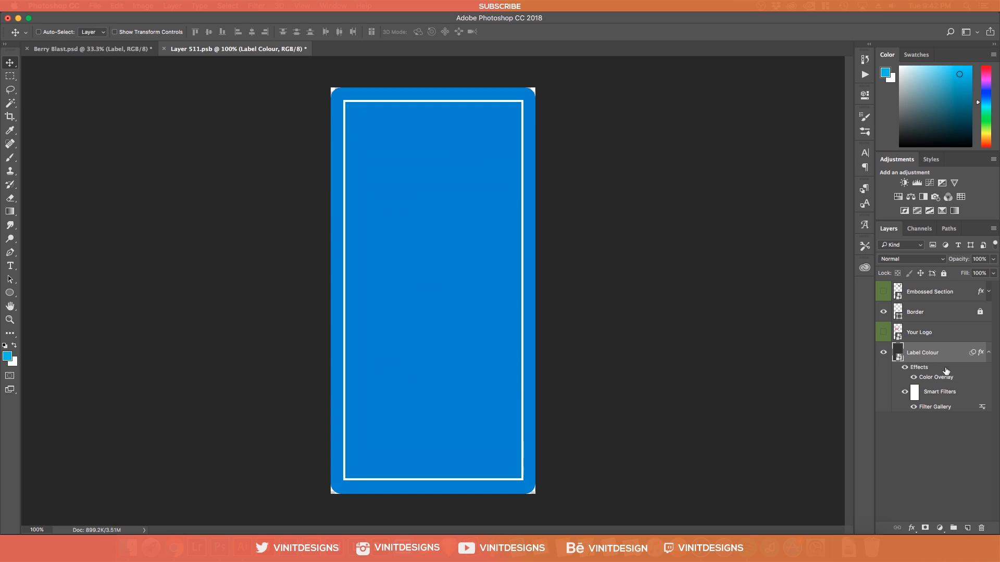
left_click(990, 353)
left_click(947, 387)
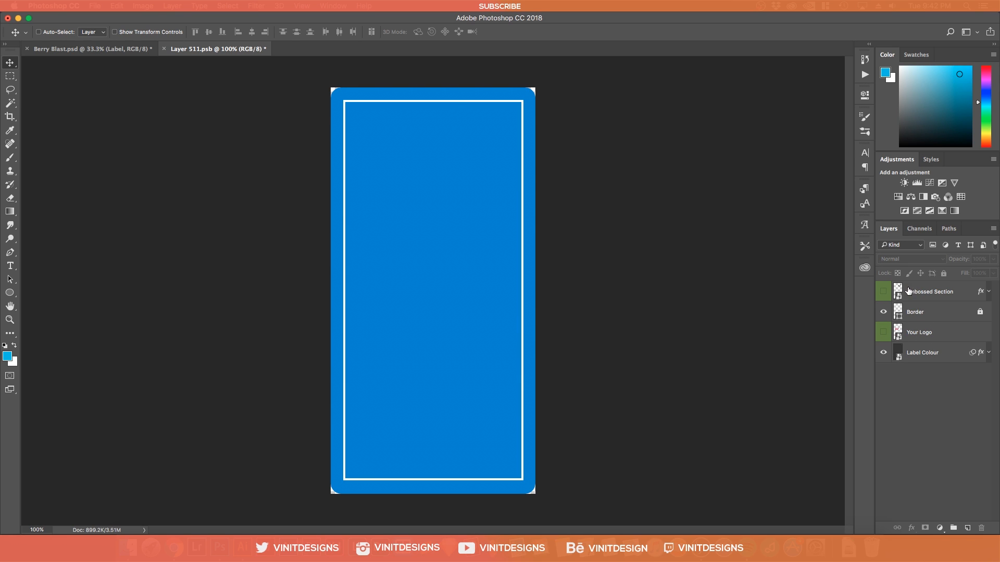
Preview the Your Logo layer, then open its smart object and hide all five placeholder layers.
left_click(883, 333)
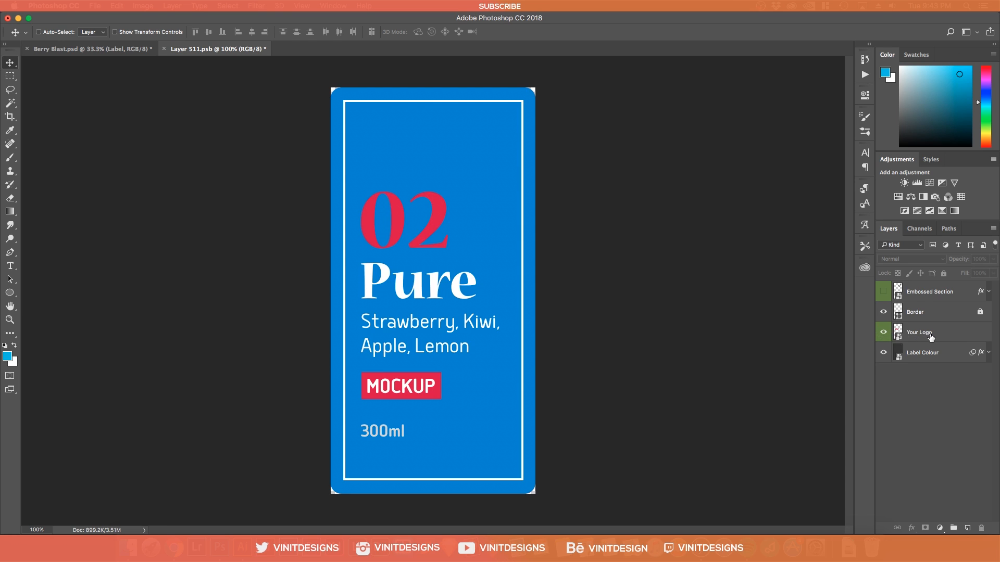
left_click(884, 332)
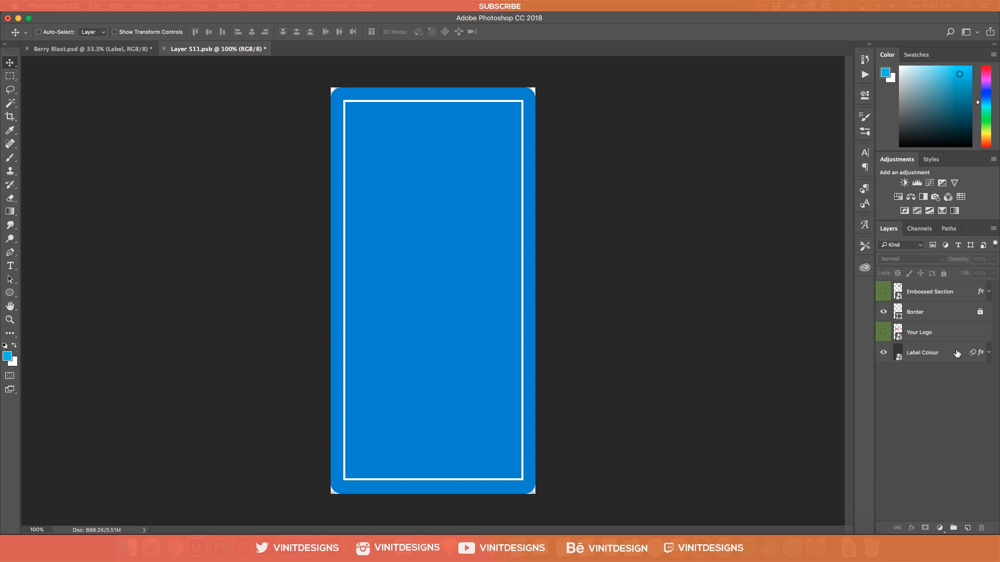
double_click(899, 336)
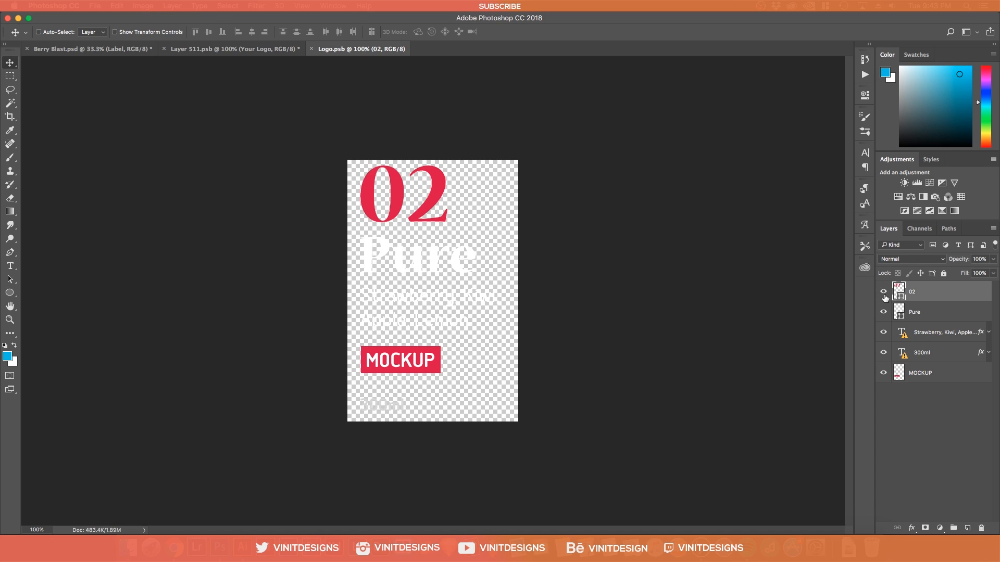
left_click_drag(883, 293, 883, 379)
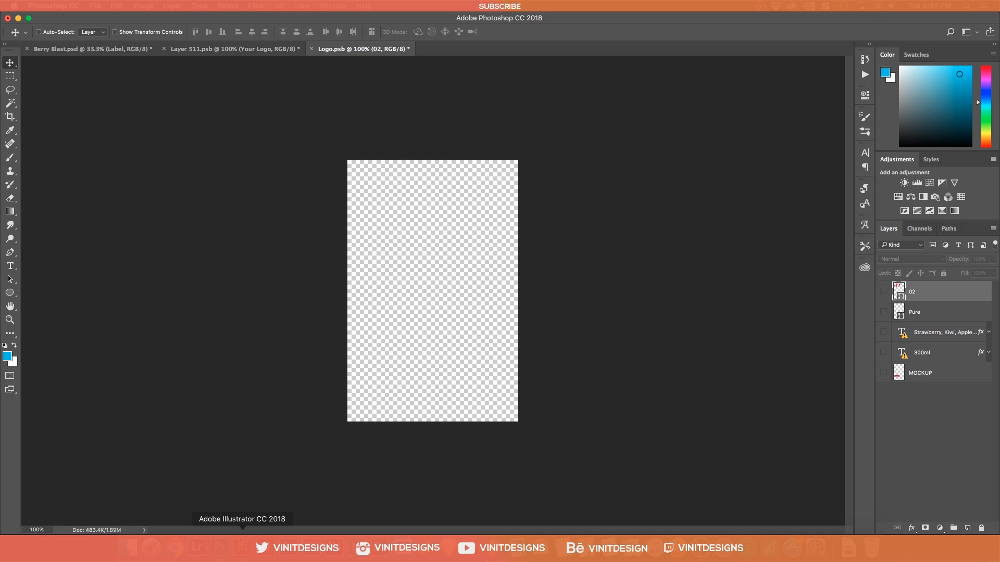
Switch to Illustrator and select the complete Wag N Swag dog logo with its lettering for copying.
left_click(242, 547)
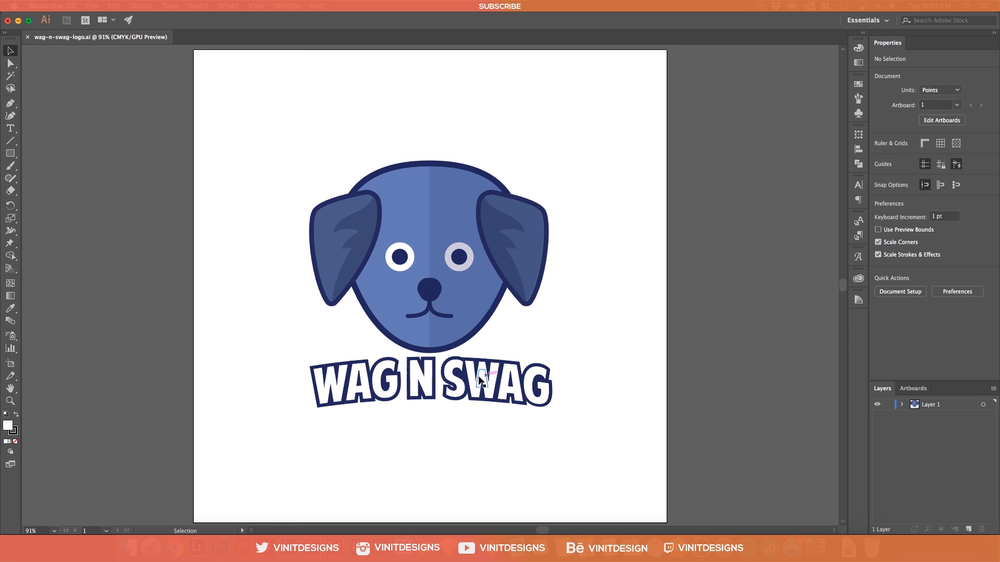
left_click_drag(304, 129, 579, 417)
key("a")
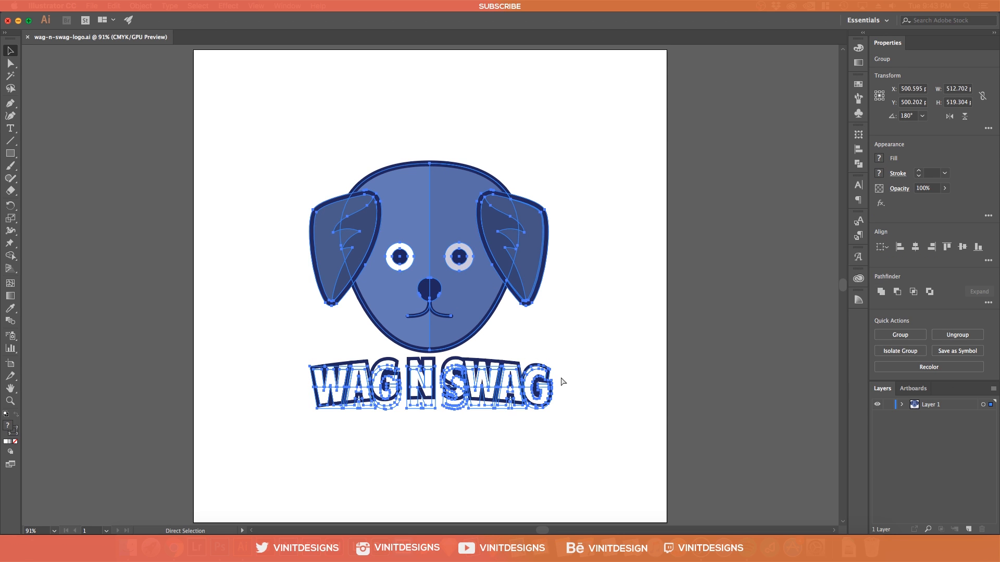
key("v")
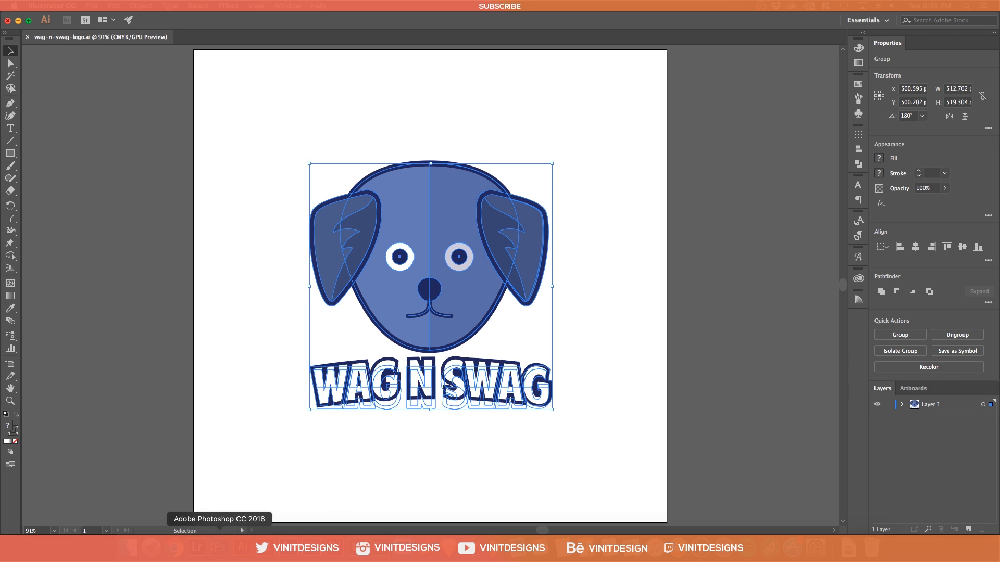
Switch back to Photoshop, paste the dog logo into Logo.psb as a Smart Object and scale it down within the canvas.
left_click(219, 545)
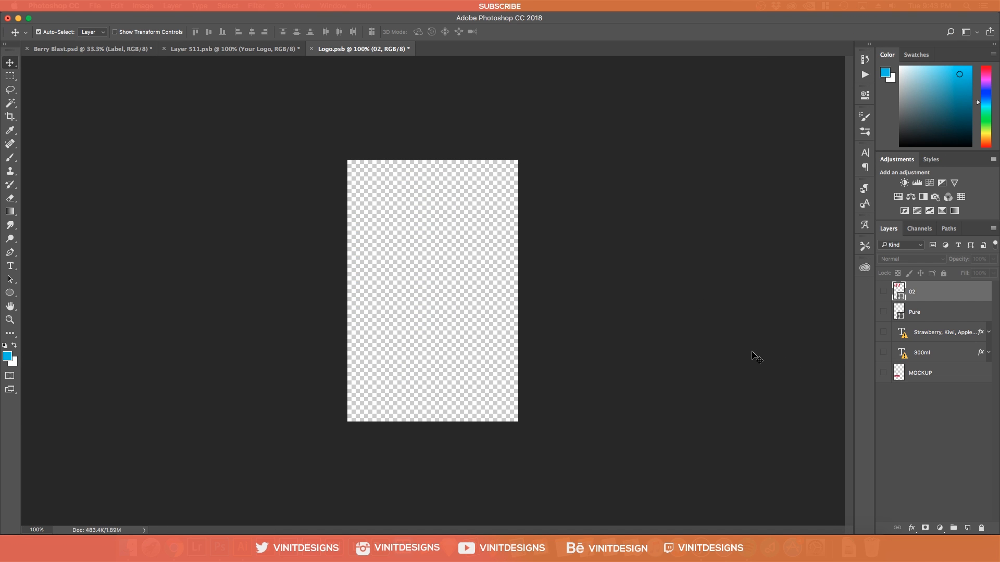
key("super+v")
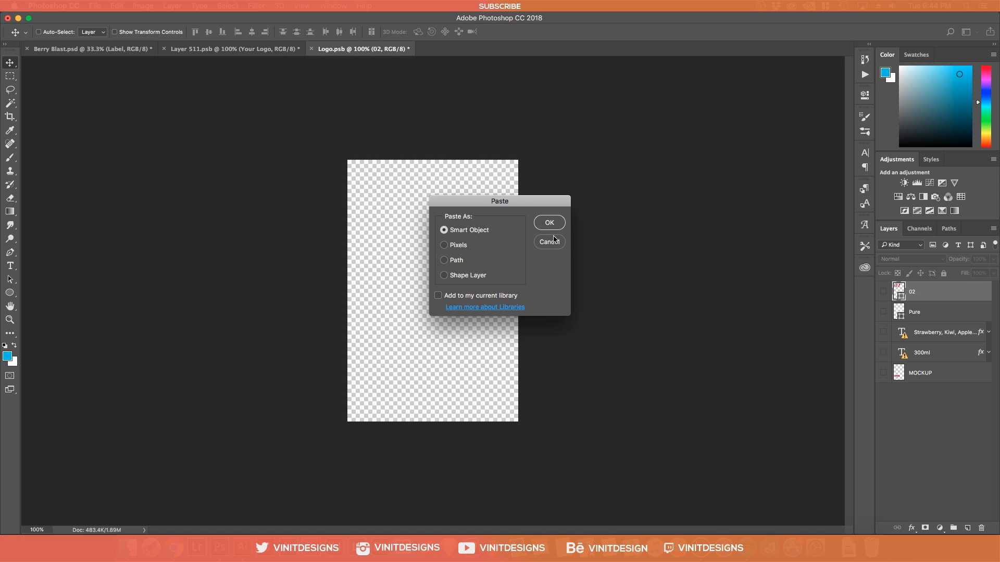
key("Return")
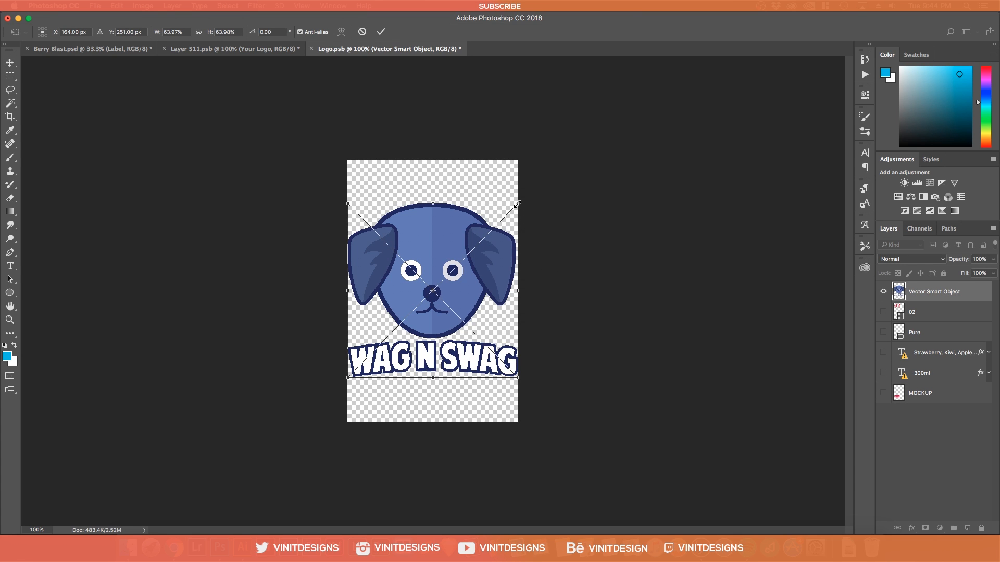
mouse_move(516, 204)
left_mouse_down()
mouse_move(521, 189)
mouse_move(516, 205)
left_mouse_up()
left_click_drag(515, 205, 497, 223)
key("Return")
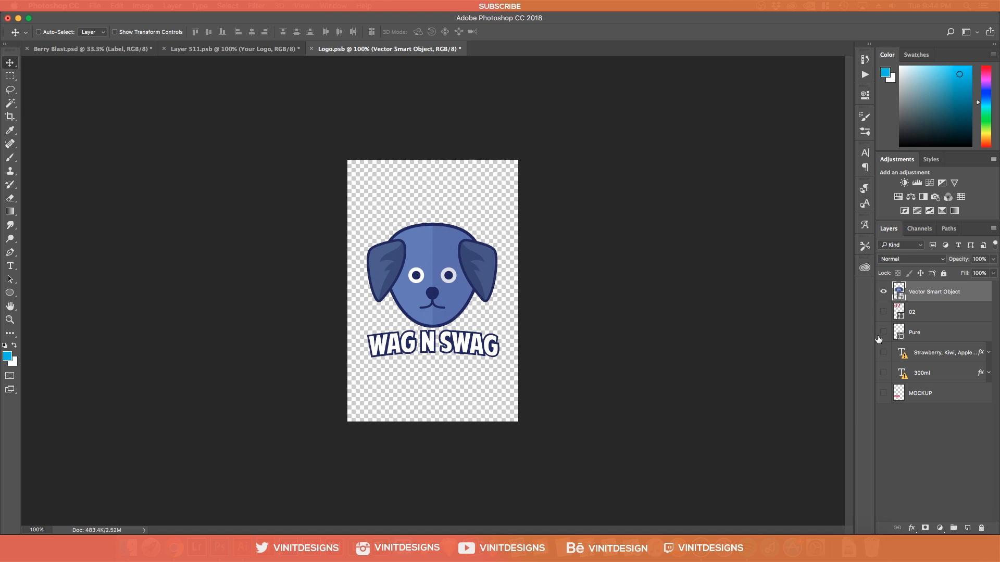
Check the Berry Blast.psd mockup, then return to Logo.psb and save it.
left_click(97, 51)
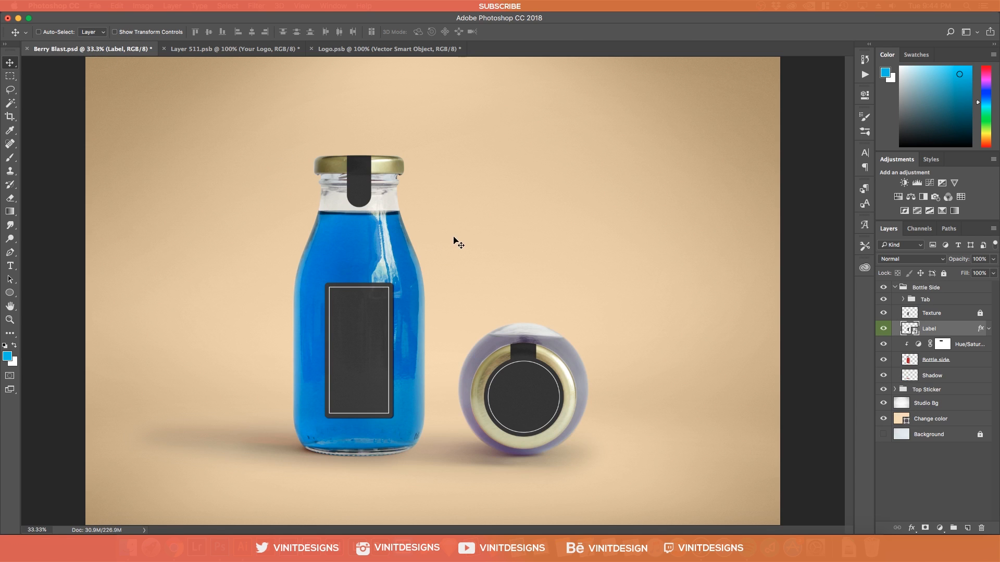
left_click(370, 51)
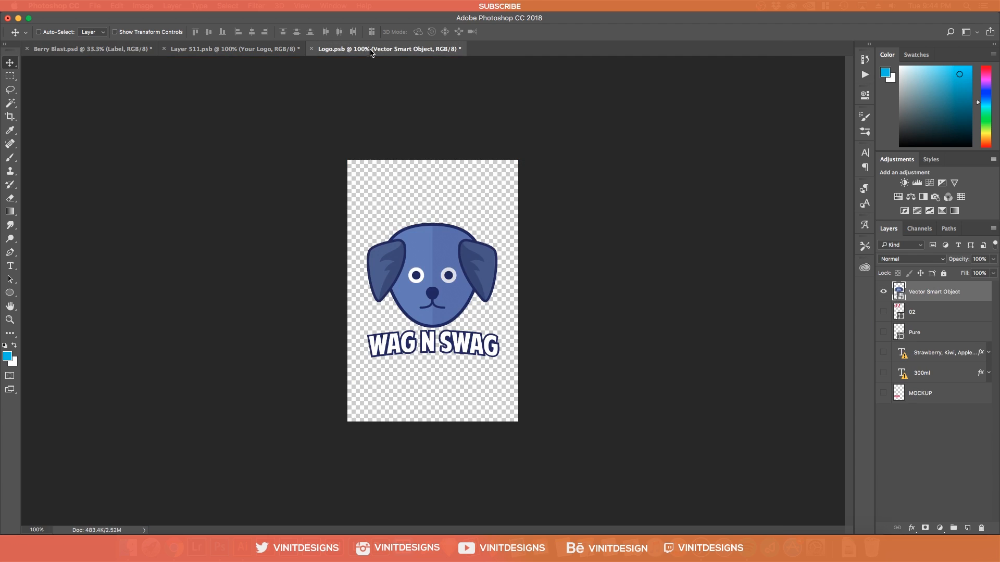
key("super")
key("super+s")
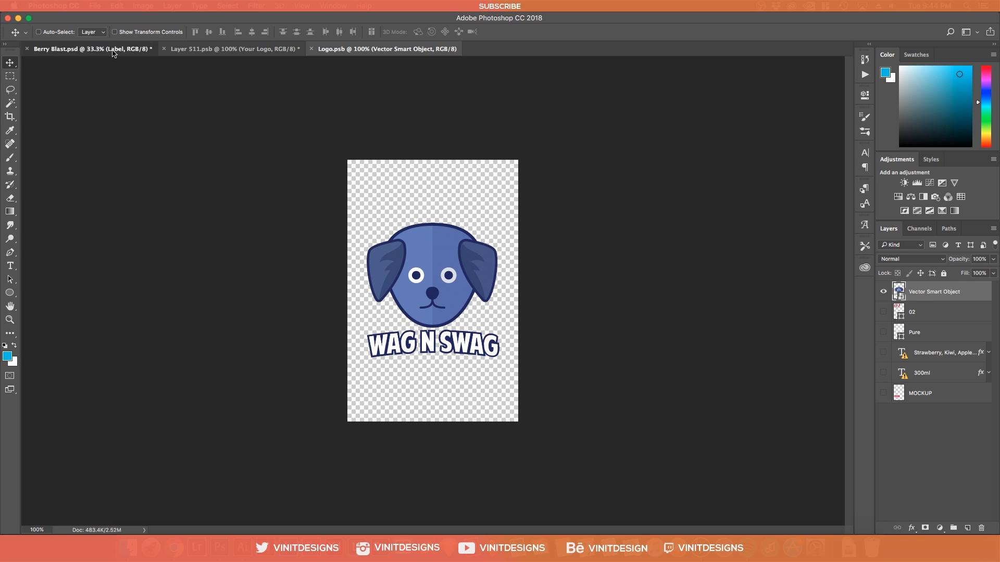
Save the recoloured label document Layer 511.psb and return to the Berry Blast.psd mockup.
left_click(128, 51)
left_click(256, 50)
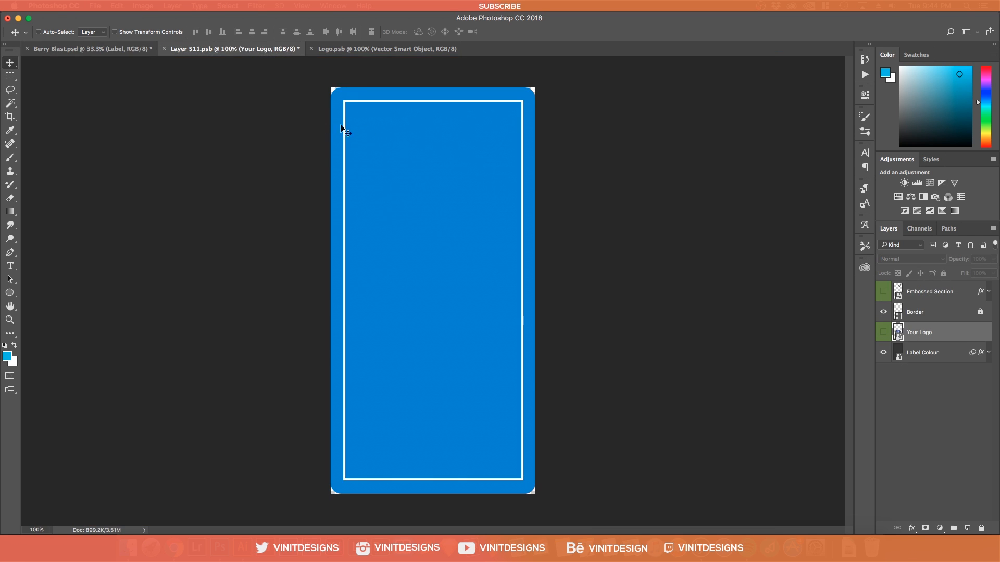
key("super+s")
left_click(102, 49)
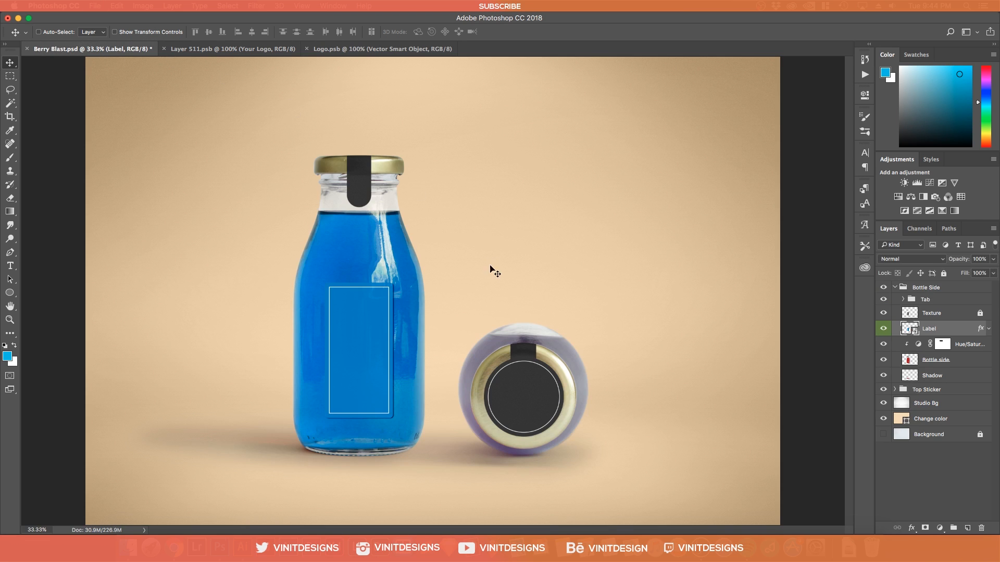
Make the Your Logo layer visible in Layer 511.psb, save the label and go back to the bottle mockup.
left_click(333, 50)
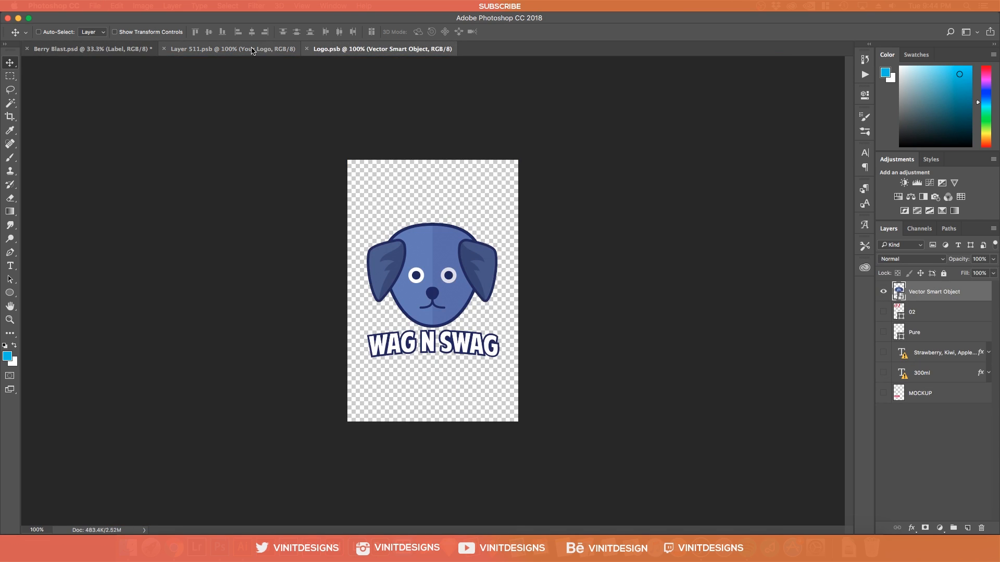
left_click(253, 49)
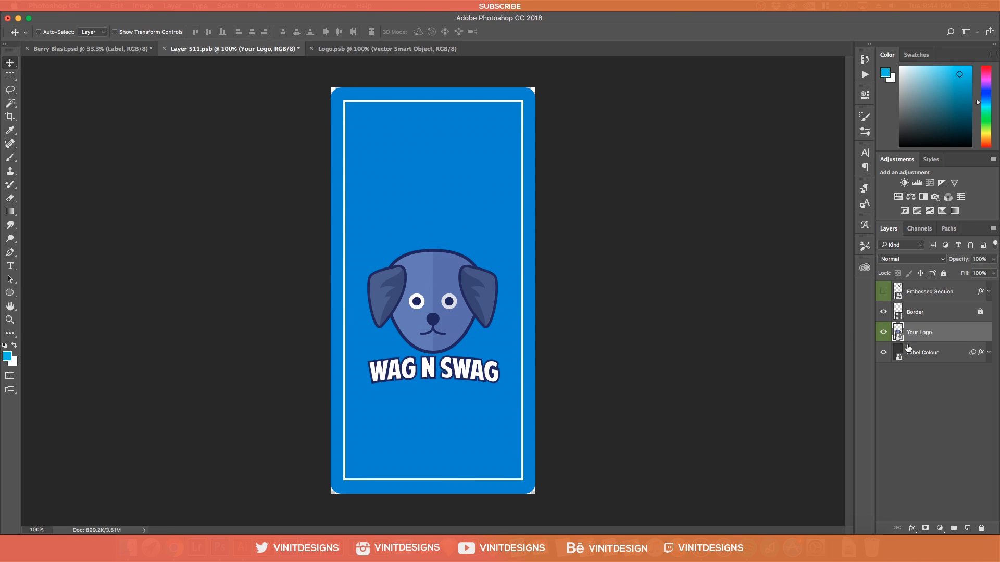
key("ctrl+s")
key("ctrl+shift+Tab")
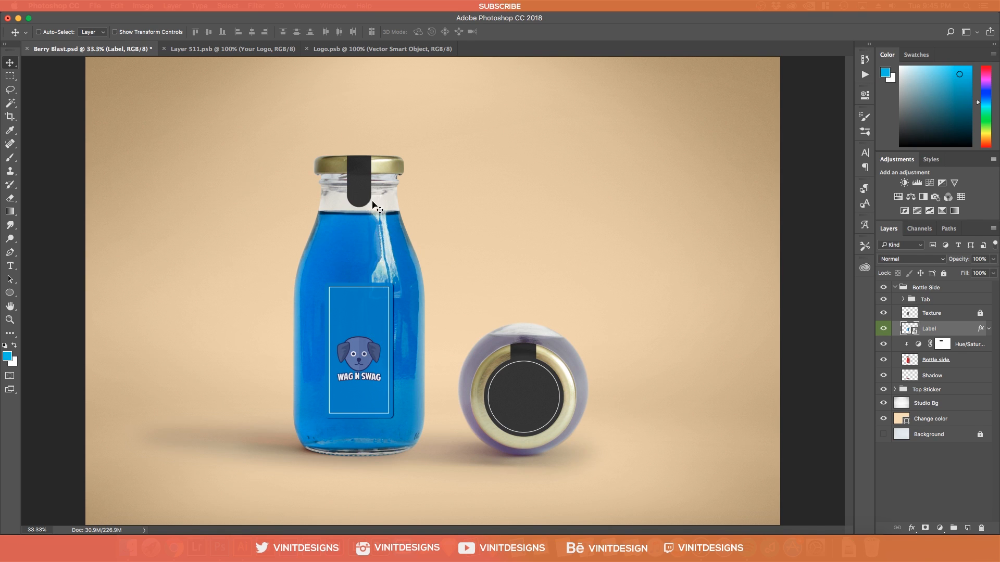
Hide the Bottle side layer and show it again to check which part of the mockup it controls.
left_click(944, 465)
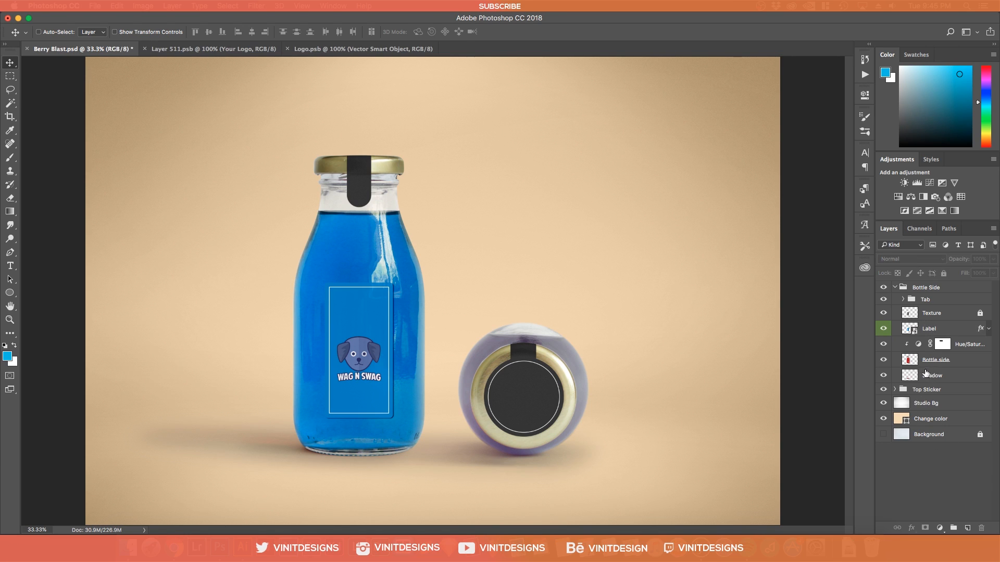
left_click(963, 364)
left_click(882, 360)
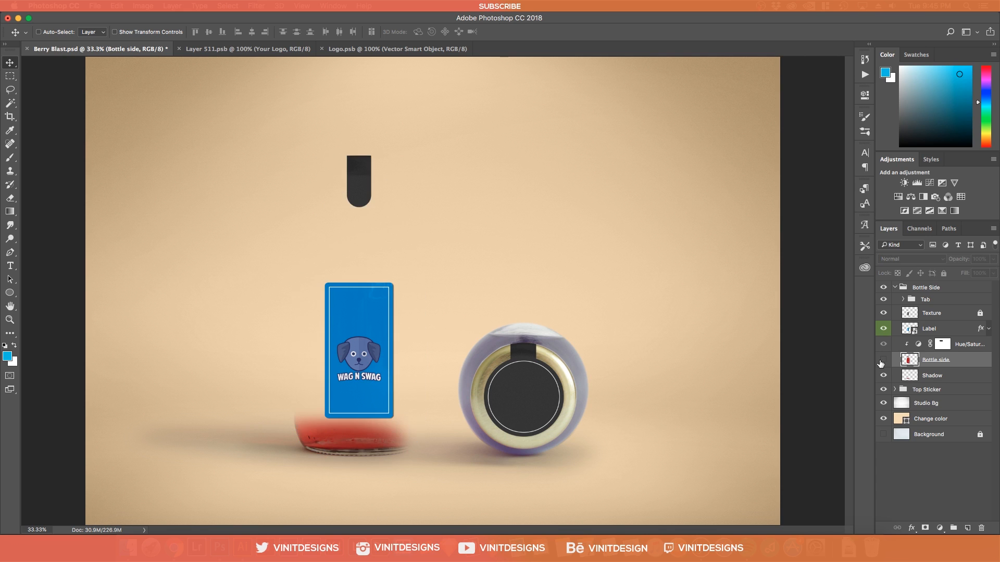
left_click(882, 360)
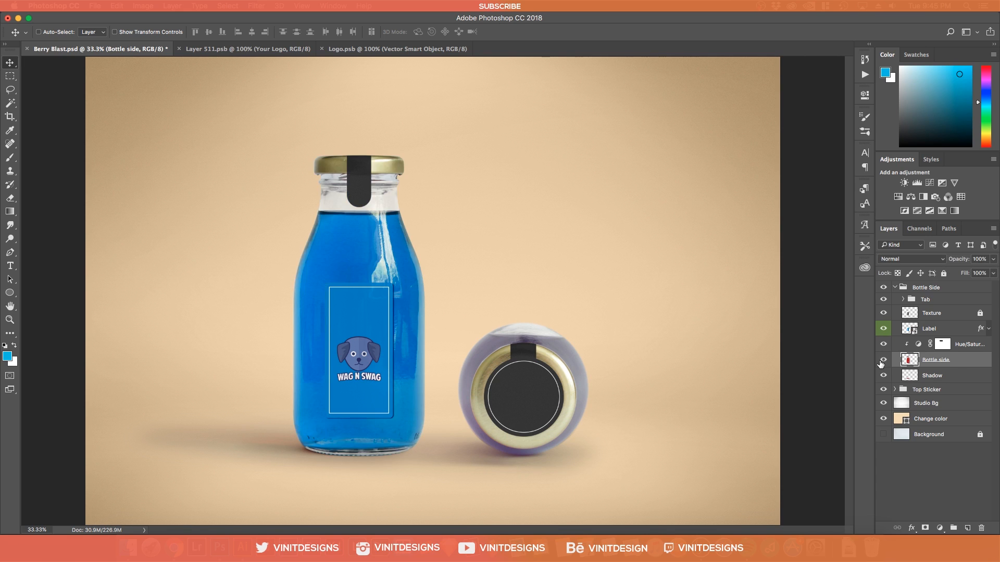
Release the Hue/Saturation adjustment from the Bottle side layer and clip it back onto that layer.
left_click(960, 345)
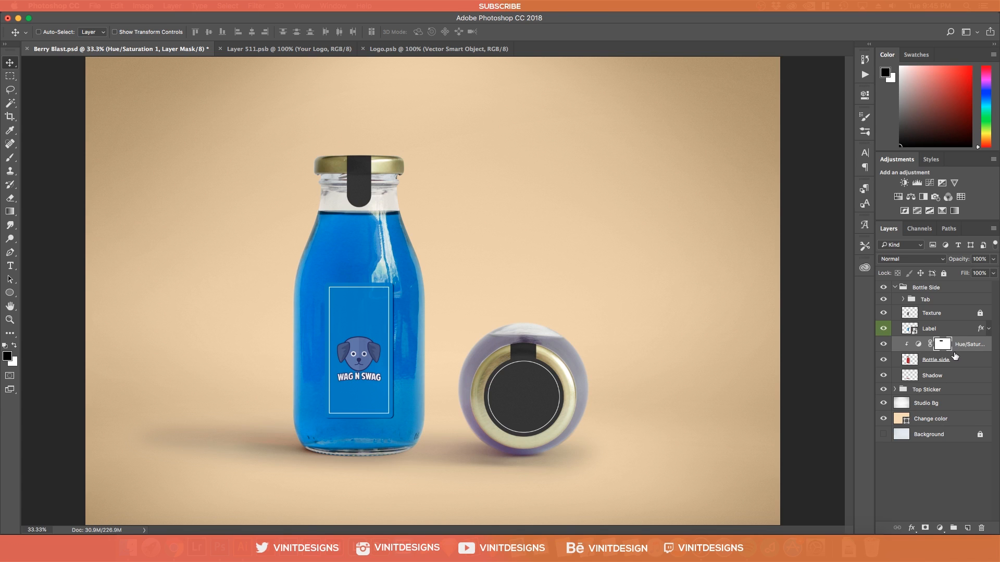
left_click(925, 349, "alt")
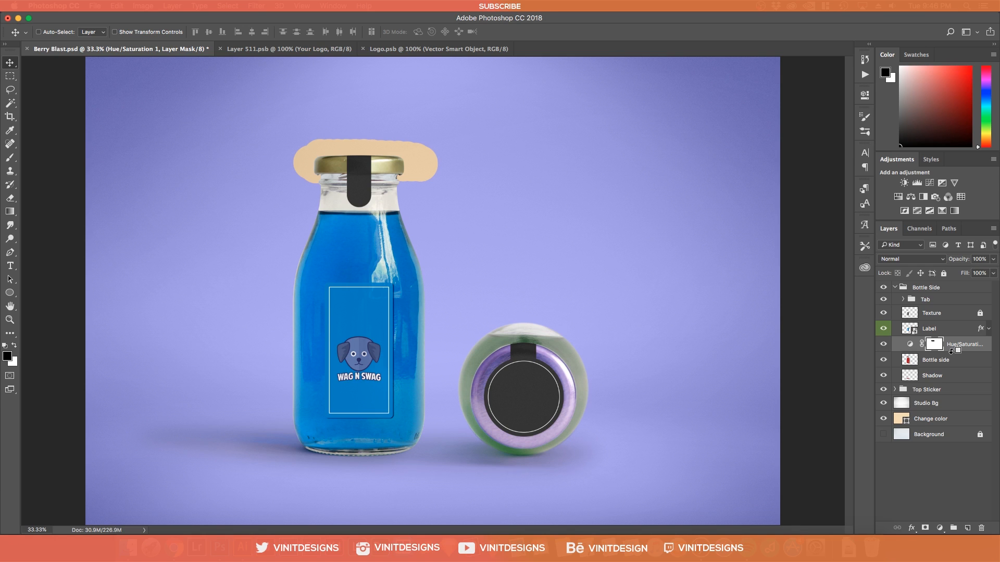
left_click(951, 350, "alt")
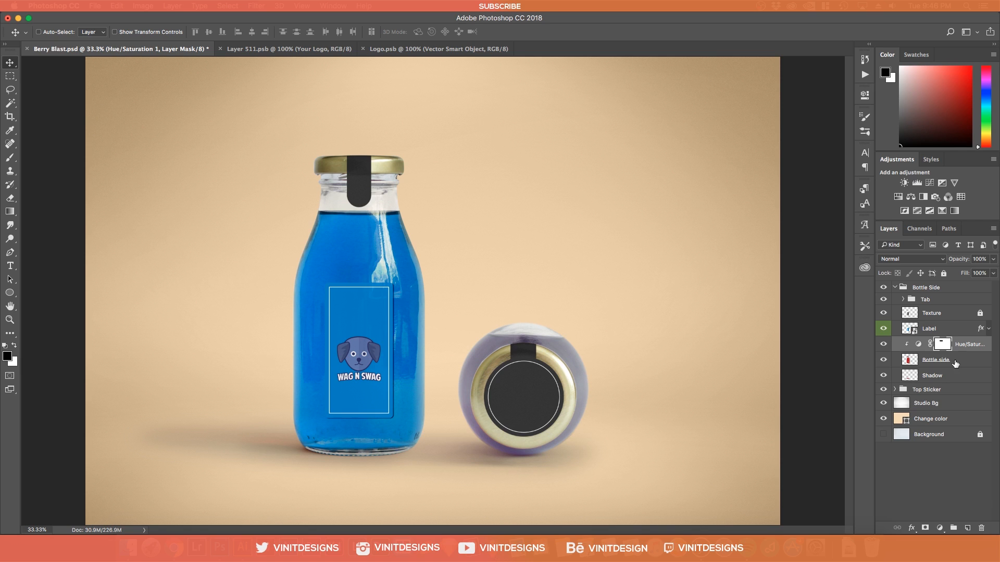
Shift the hue in the Hue/Saturation adjustment above Bottle side to turn the bottle's liquid green.
double_click(918, 345)
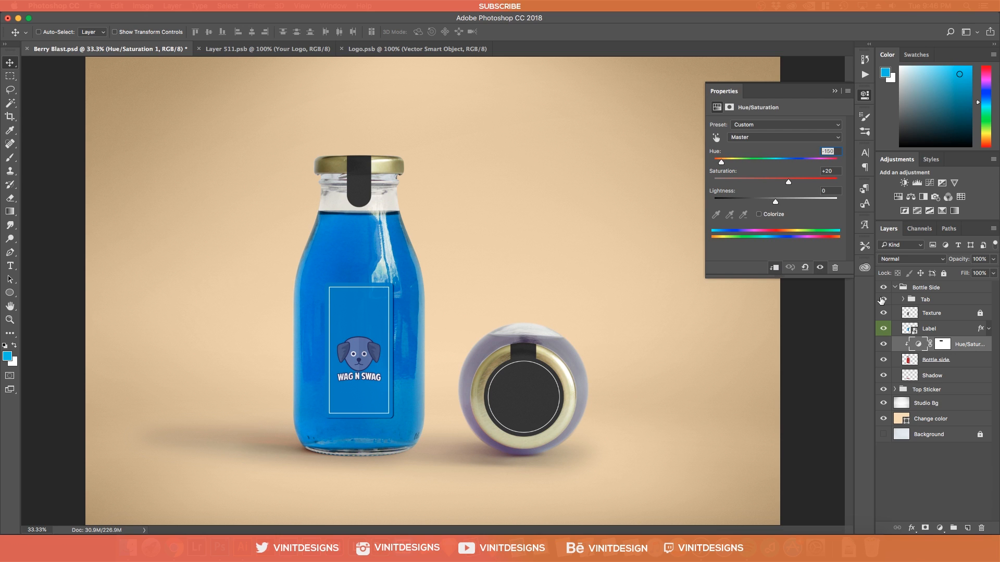
left_click_drag(721, 163, 787, 164)
key("shift+Up")
key("shift+Up")
key("shift+Up")
key("shift+Up")
key("shift+Up")
key("shift+Up")
key("shift+Up")
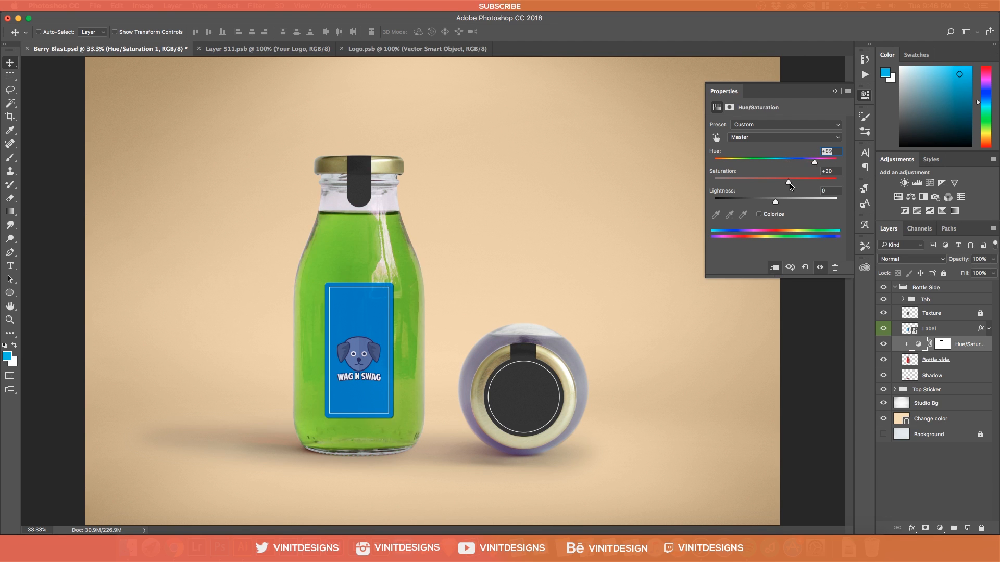
mouse_move(789, 185)
left_mouse_down()
mouse_move(820, 185)
mouse_move(787, 193)
left_mouse_up()
left_click(834, 91)
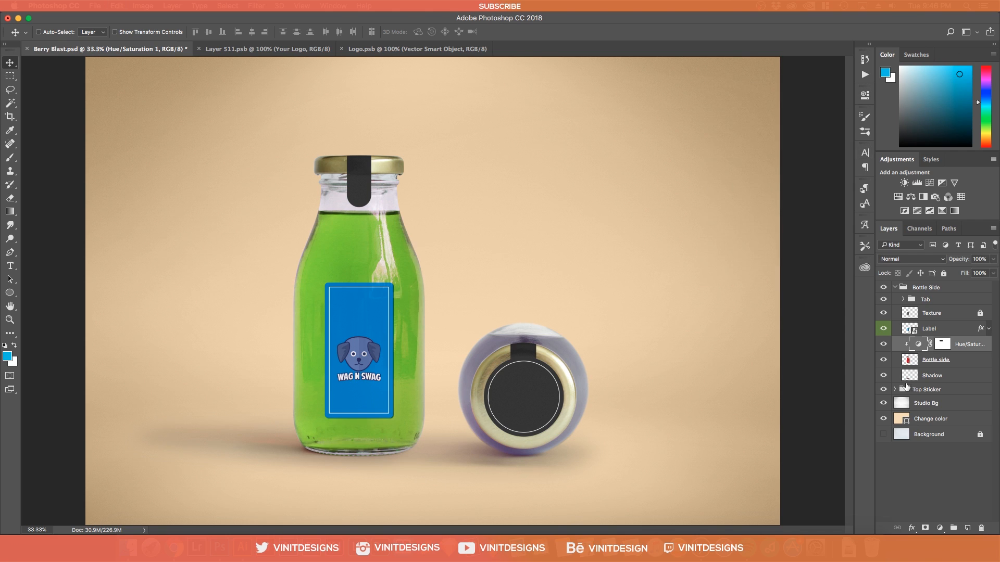
Expand the Top Sticker group and open the Top Sticker smart object for editing.
left_click(900, 434)
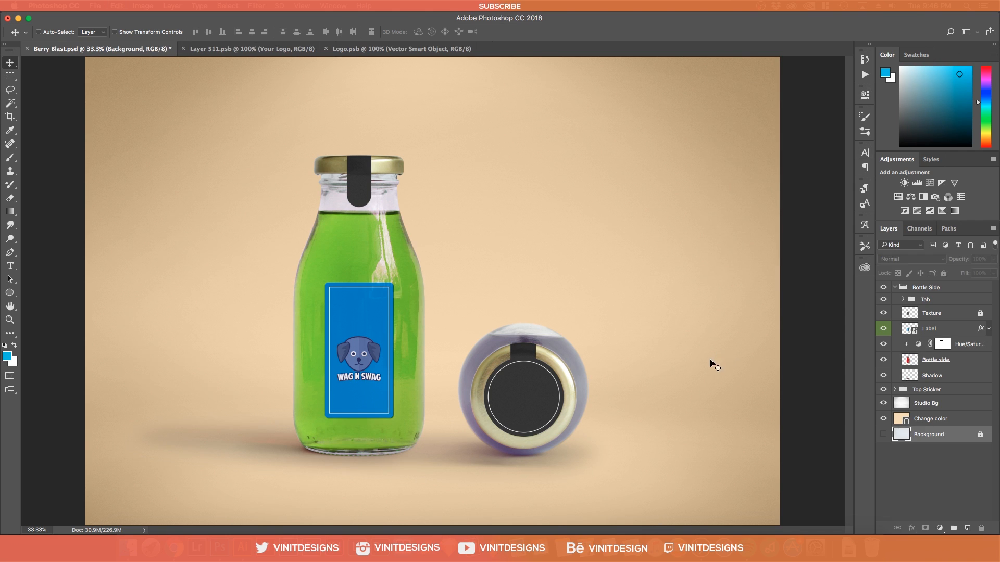
left_click(941, 470)
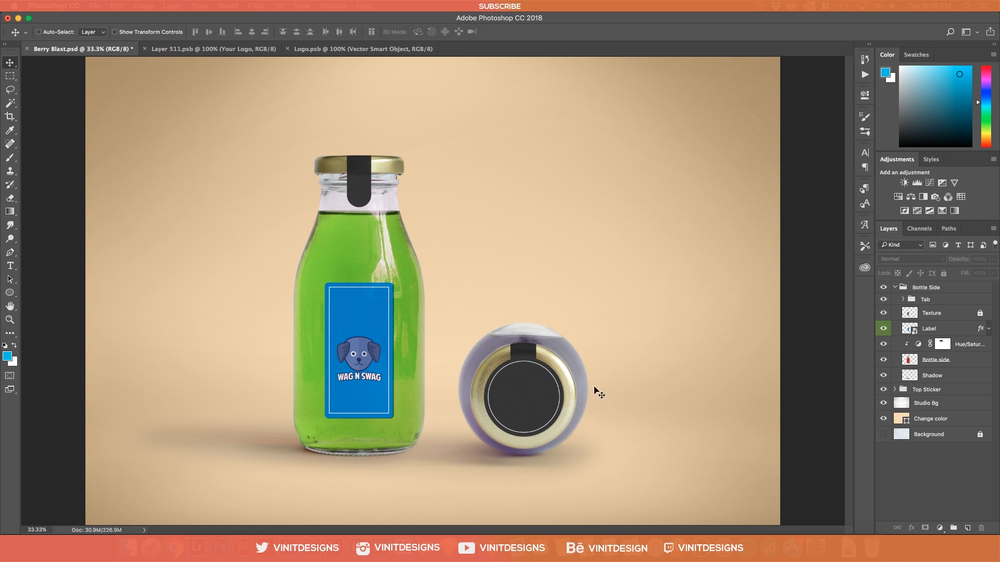
left_click(895, 389)
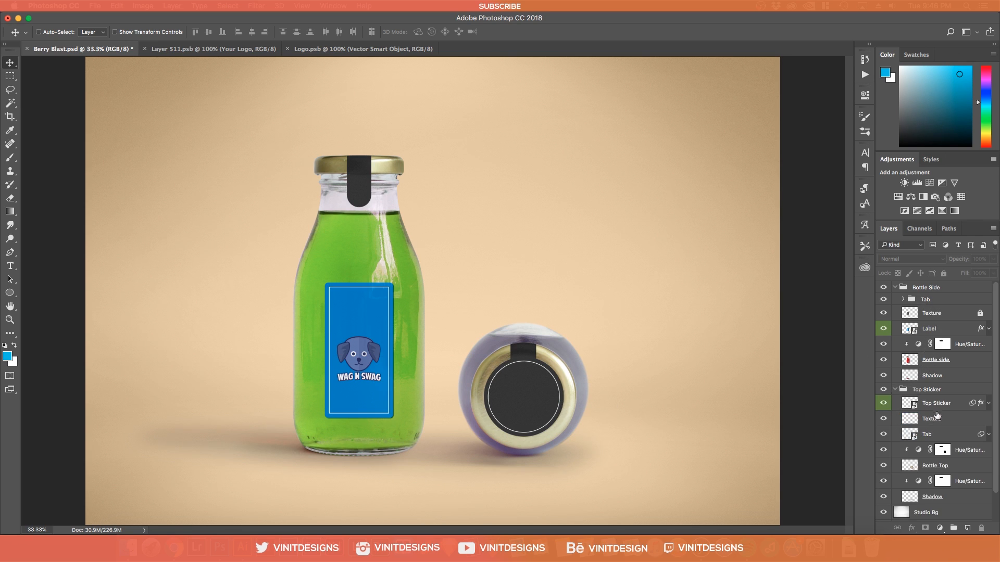
double_click(909, 410)
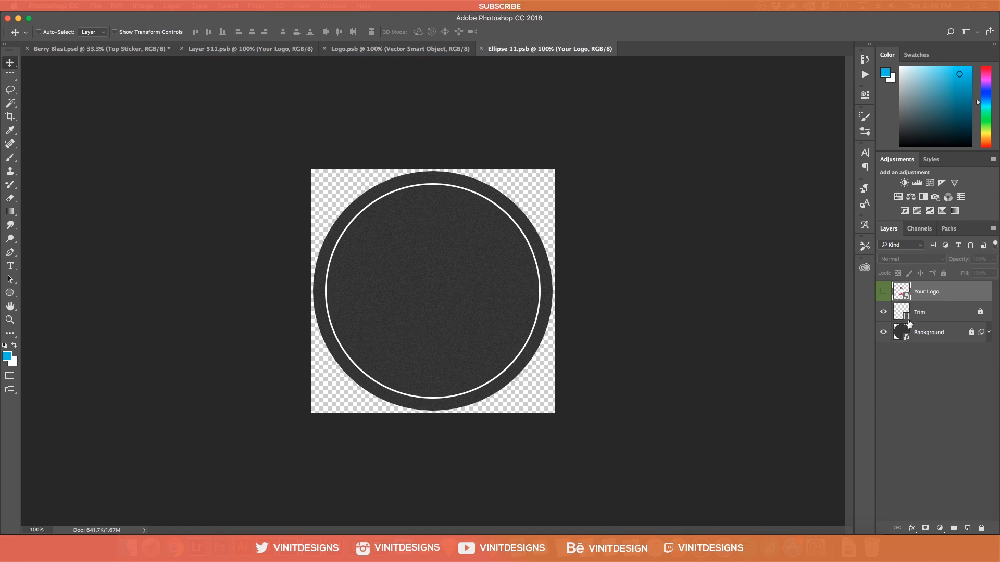
Unlock the Background layer in Ellipse 11.psb and enable a blue Color Overlay in its layer style.
left_click(988, 332)
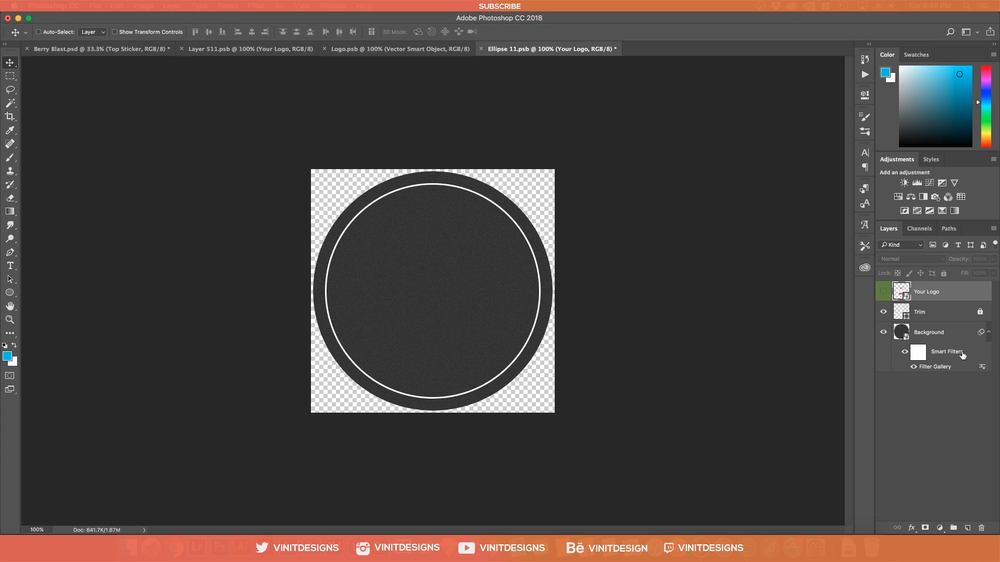
double_click(973, 334)
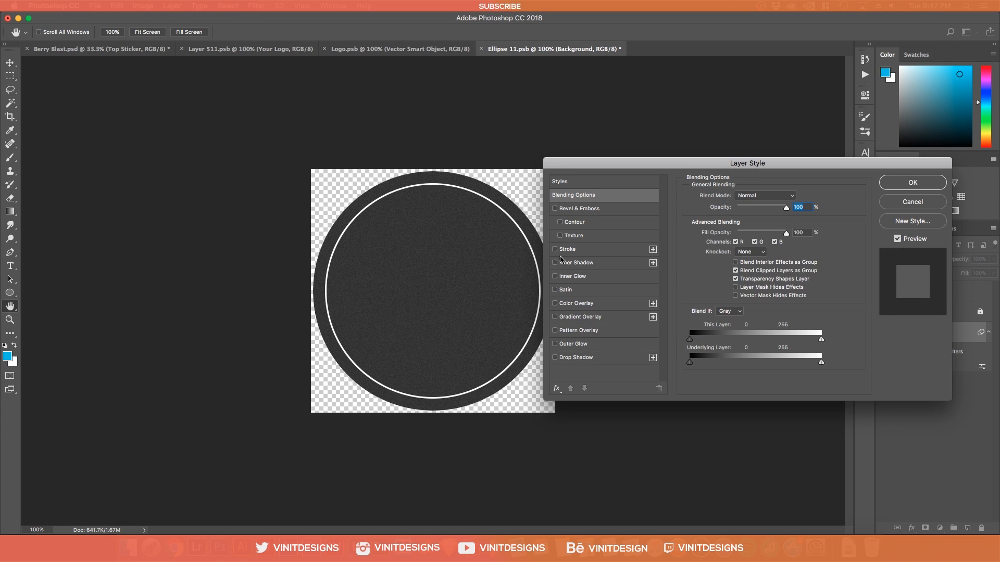
left_click_drag(584, 166, 622, 163)
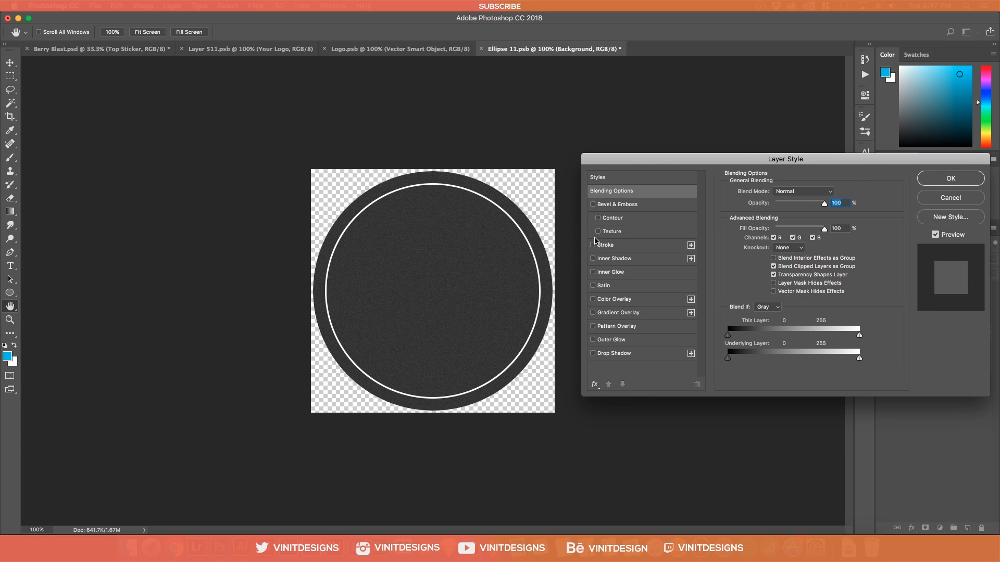
left_click(593, 300)
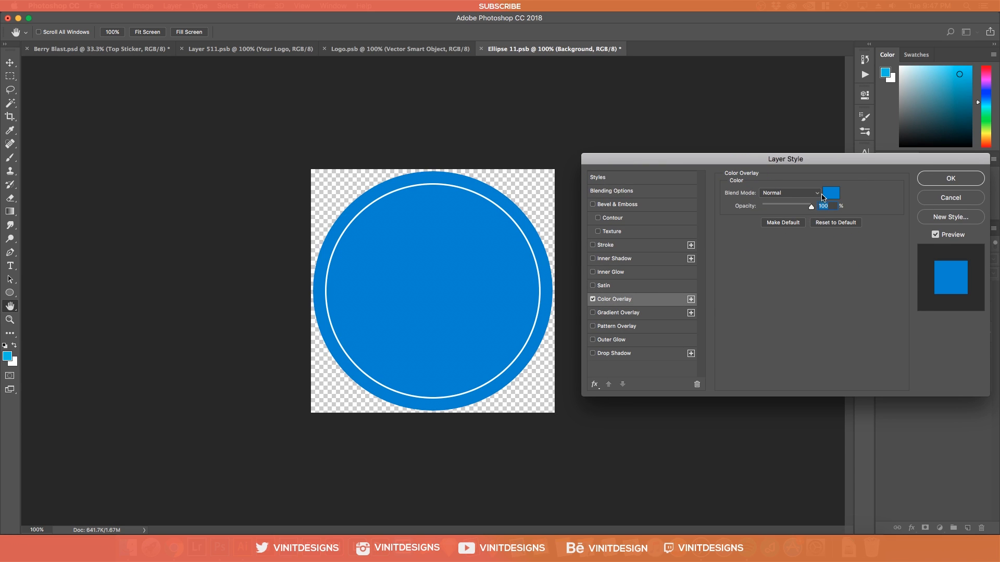
left_click(828, 200)
left_click(869, 343)
Try a Gradient Overlay on the sticker background in place of the Color Overlay, and switch back to the Color Overlay.
left_click(592, 299)
left_click(592, 313)
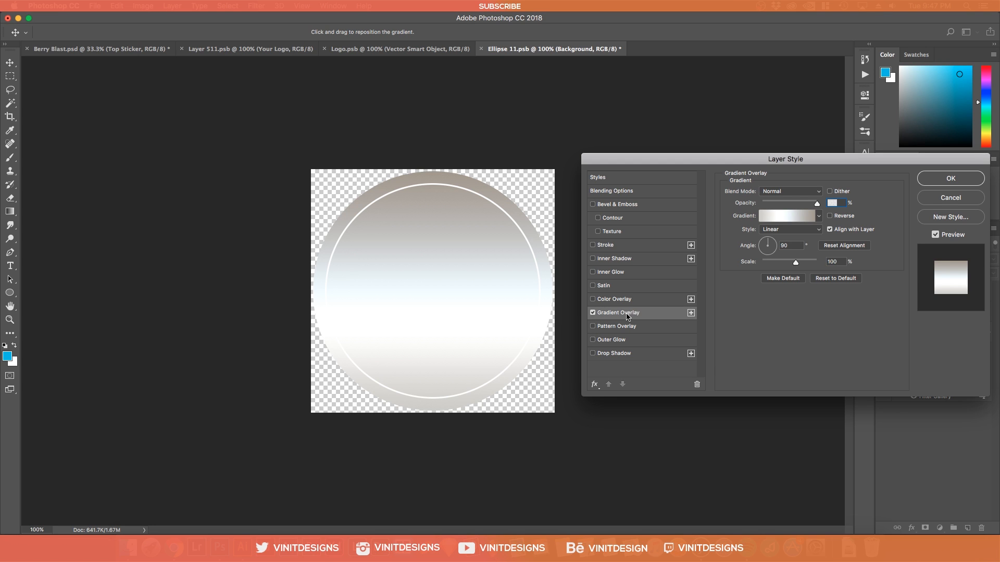
left_click(592, 313)
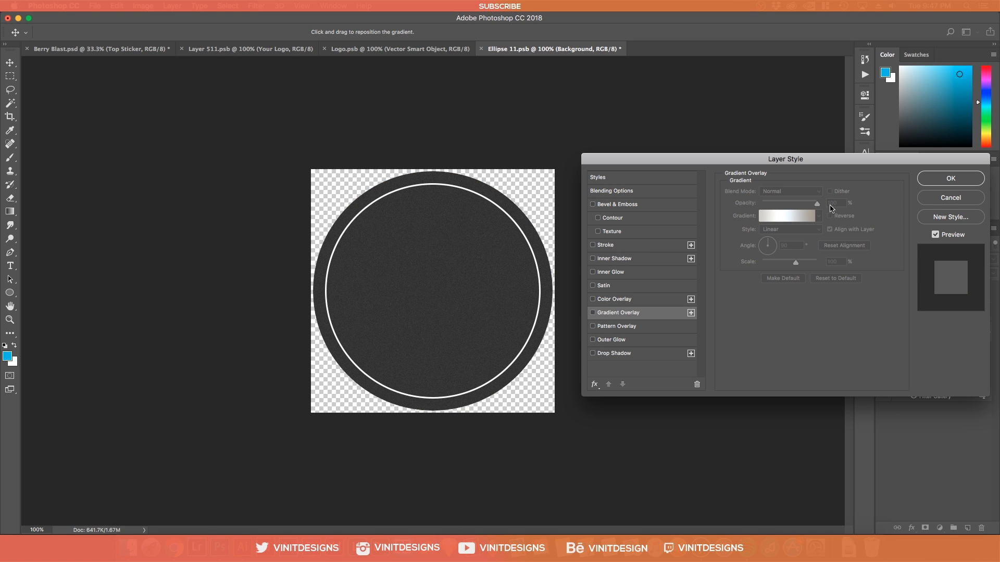
left_click(592, 299)
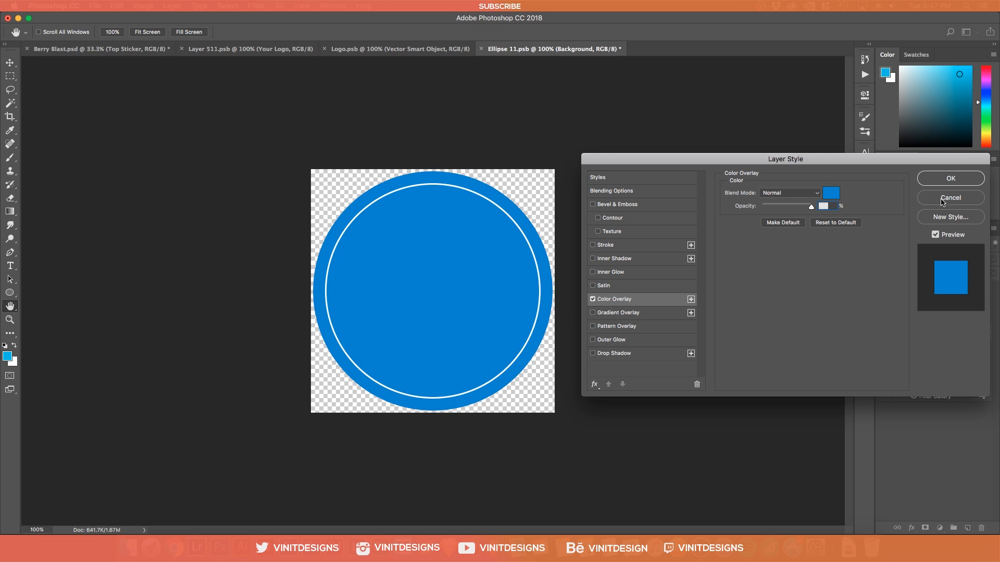
Accept 2081d4 as the overlay colour and apply the layer style to the sticker background.
left_click(826, 197)
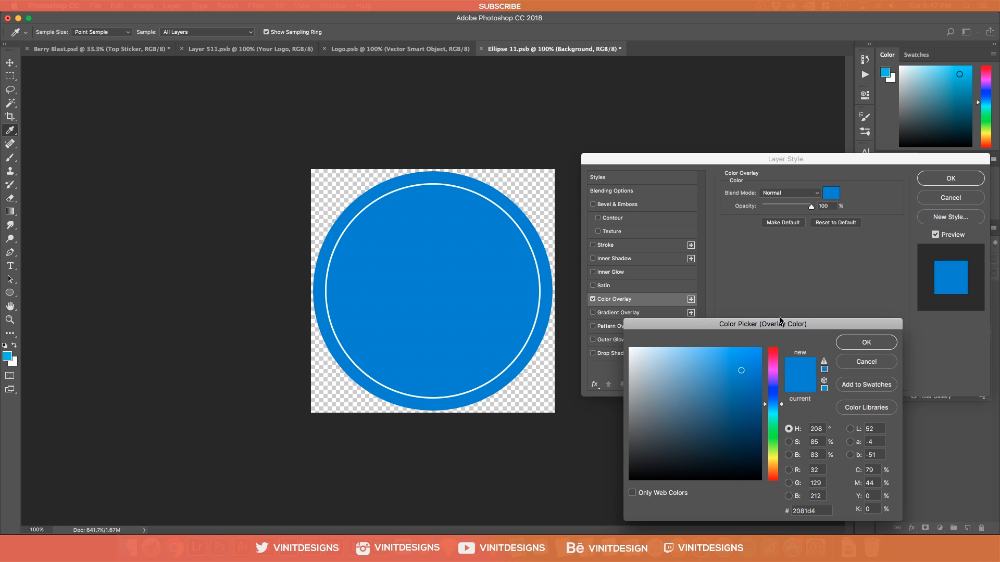
left_click(864, 341)
left_click(943, 178)
left_click(932, 409)
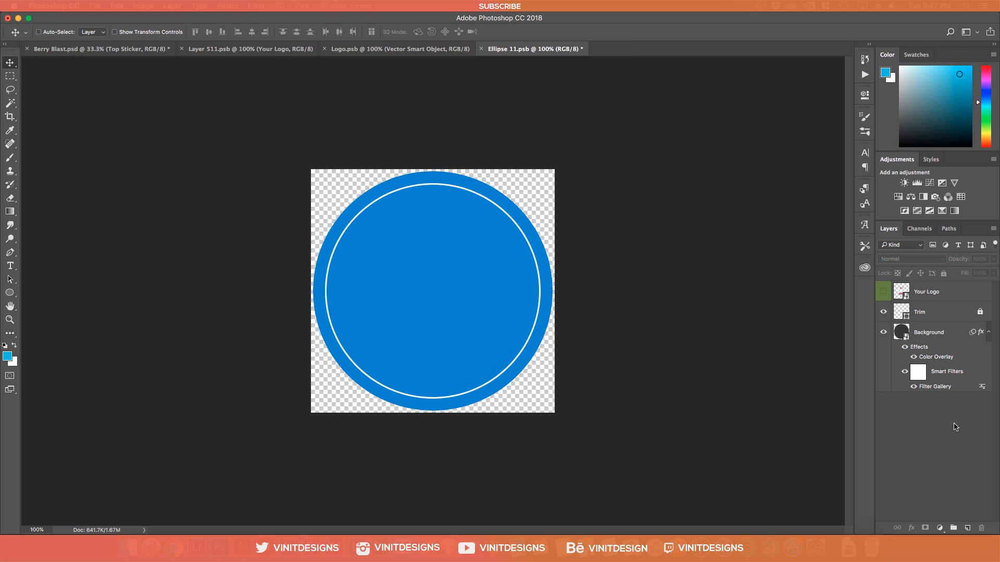
Save the recoloured sticker document Ellipse 11.psb and check the sticker in the Berry Blast.psd mockup.
left_click(130, 52)
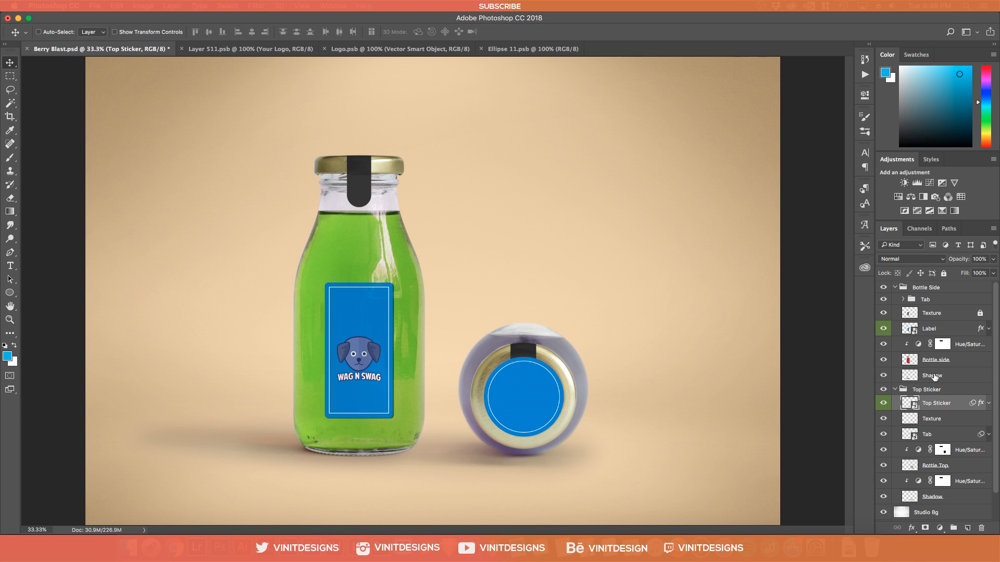
scroll(932, 404, "down", 2)
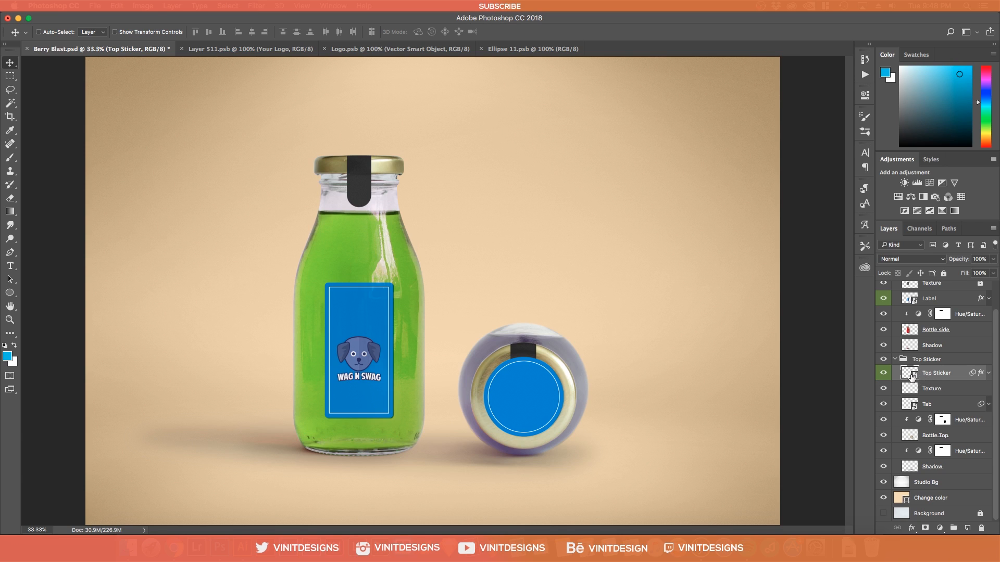
double_click(911, 376)
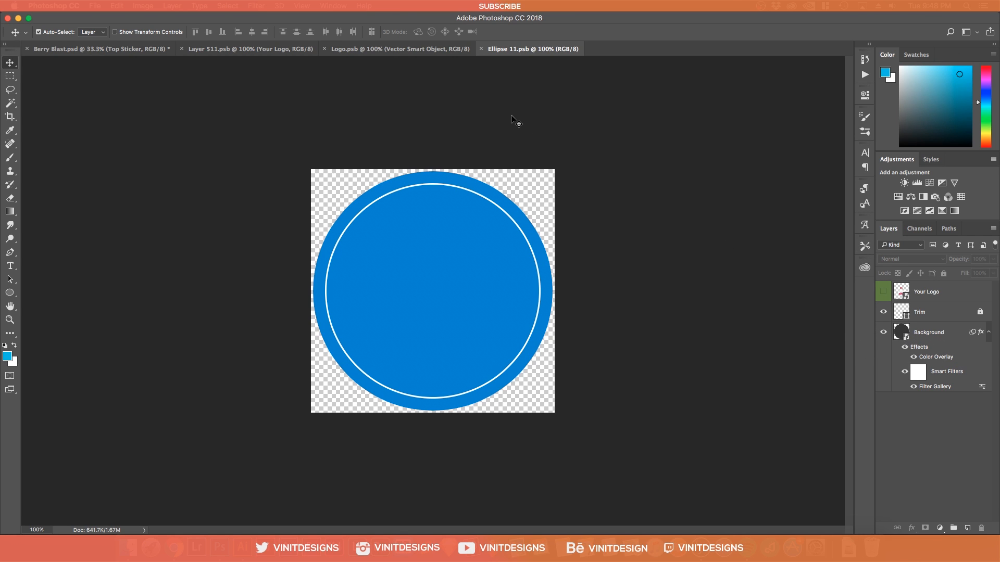
left_click(70, 49)
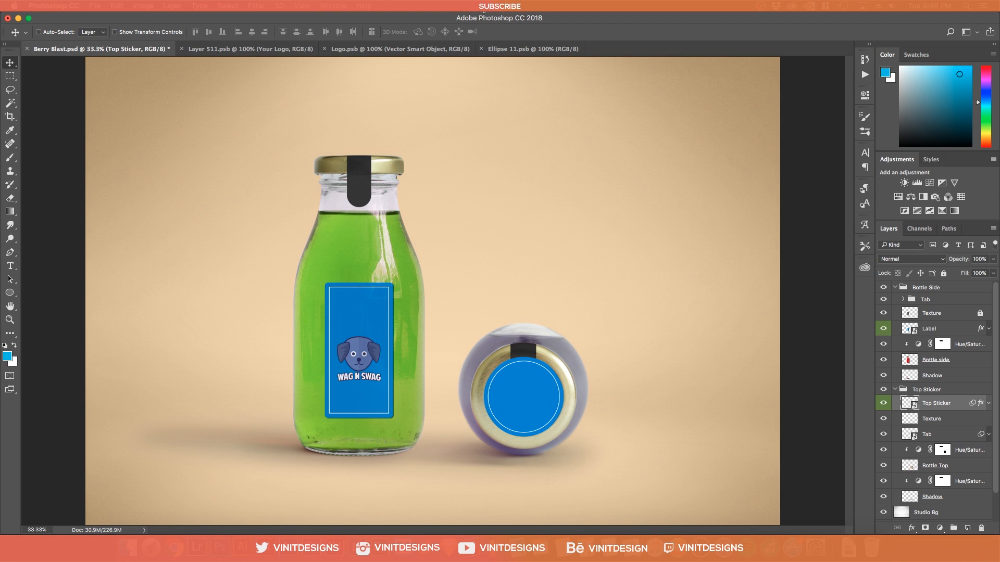
Go to Logo.psb and open its Vector Smart Object in Illustrator for direct selection editing.
left_click(394, 51)
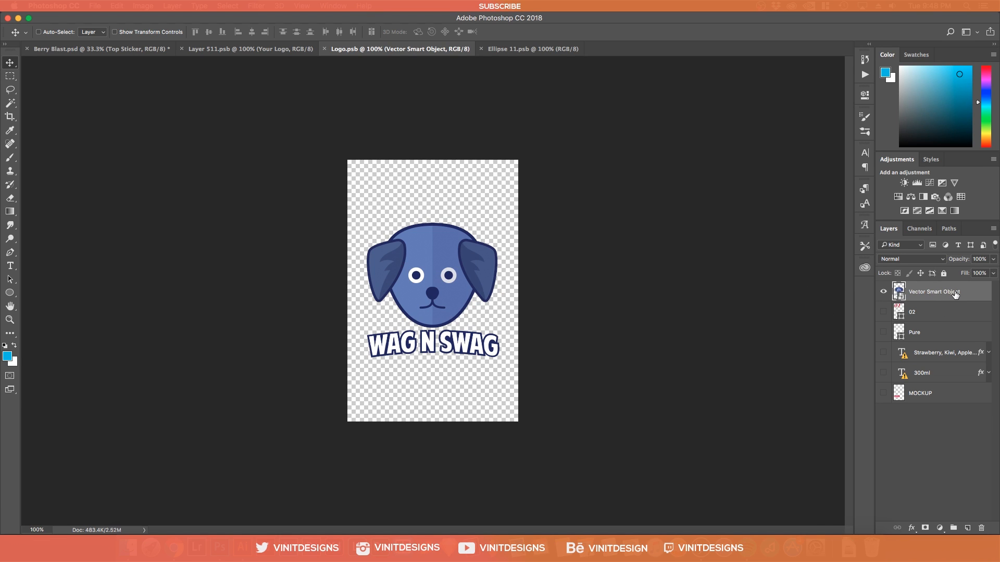
double_click(899, 292)
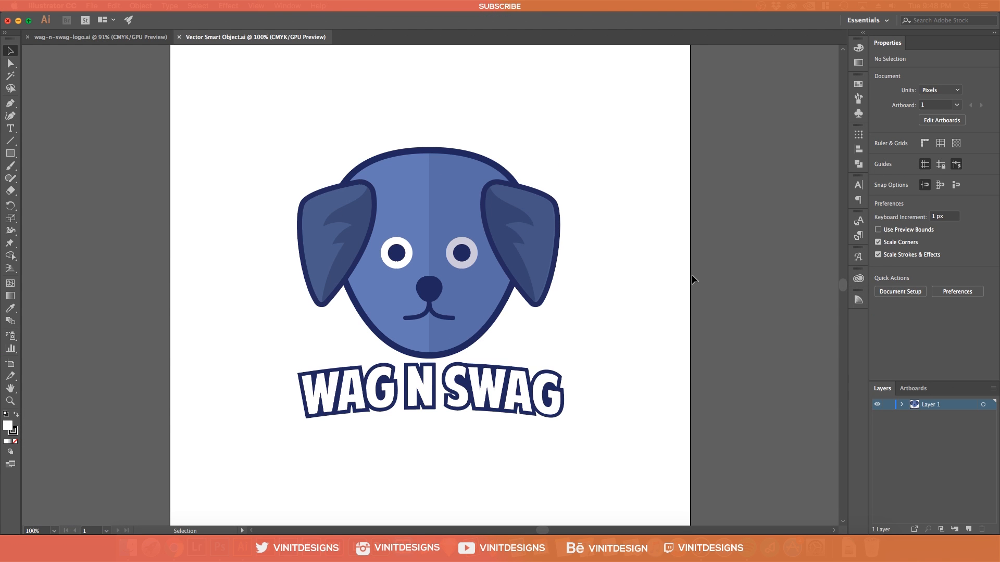
key("a")
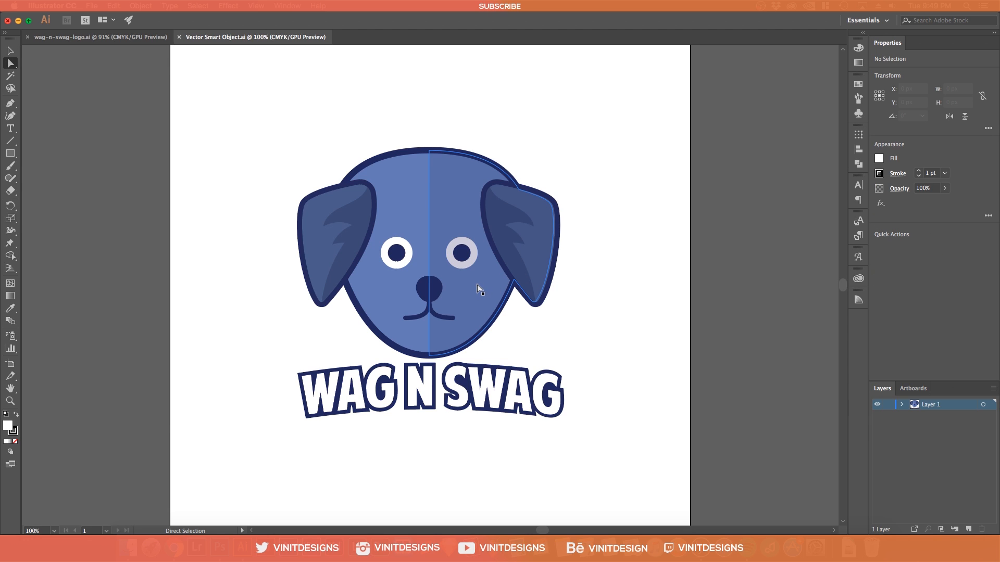
Change the fill of the dog's nose to bright red.
left_click(480, 286)
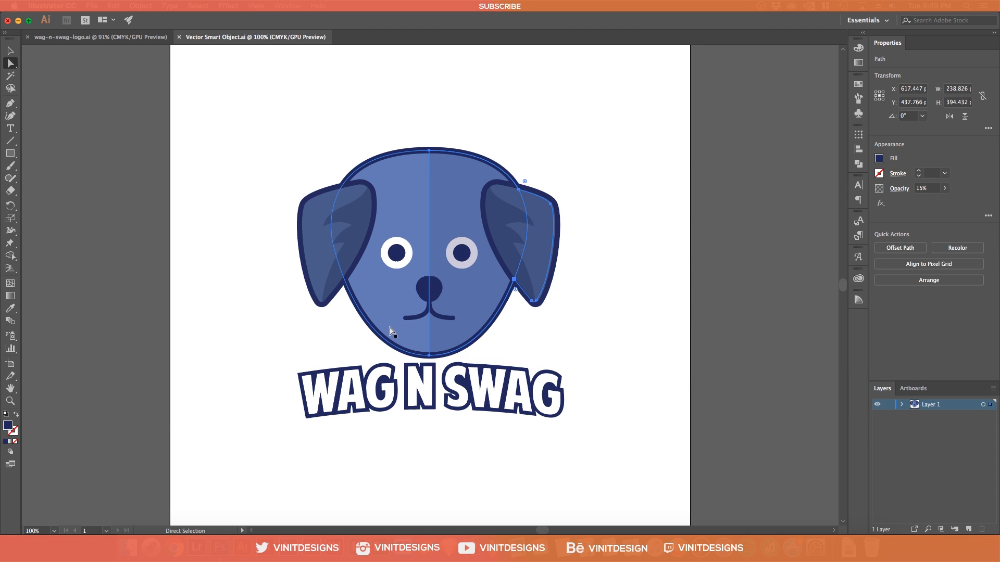
left_click(428, 288)
double_click(8, 427)
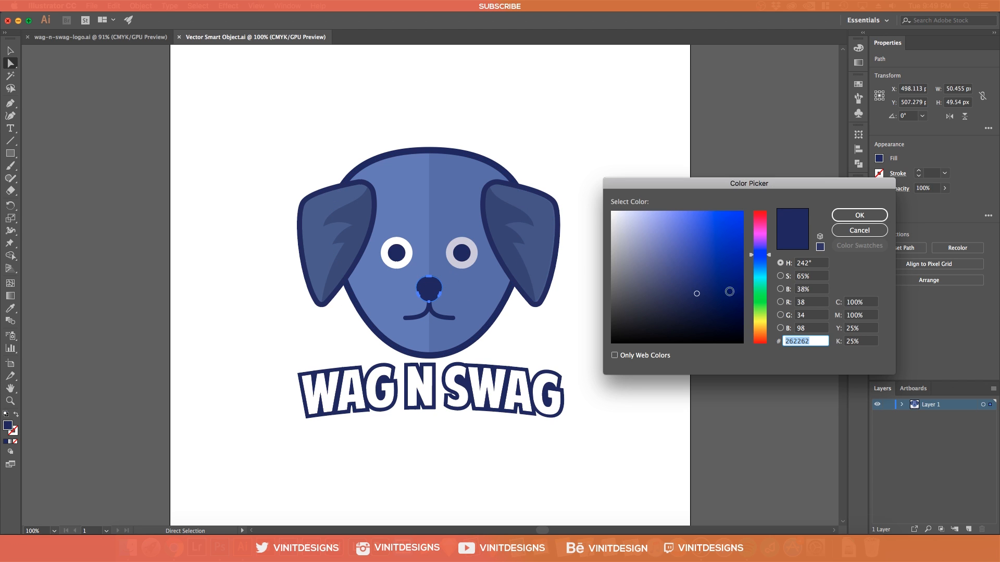
left_click(759, 295)
left_click_drag(758, 285, 760, 344)
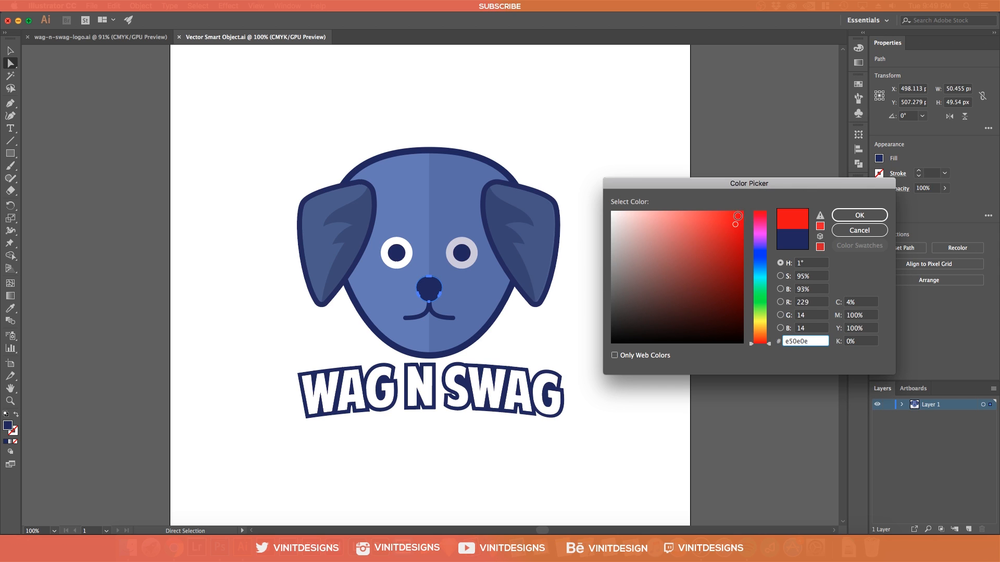
left_click(846, 214)
left_click(786, 259)
Save Vector Smart Object.ai and switch back to Logo.psb in Photoshop.
key("super+s")
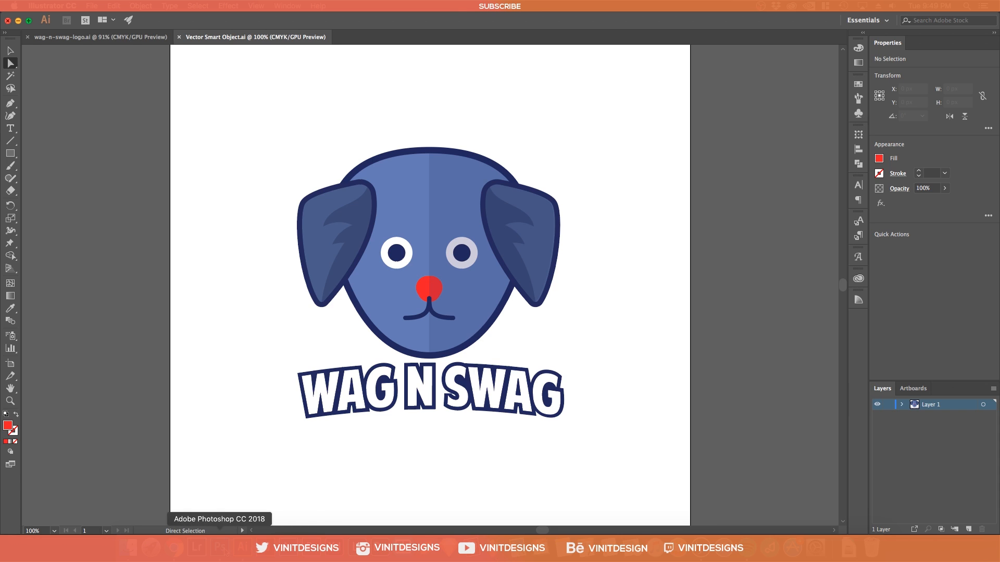
left_click(220, 547)
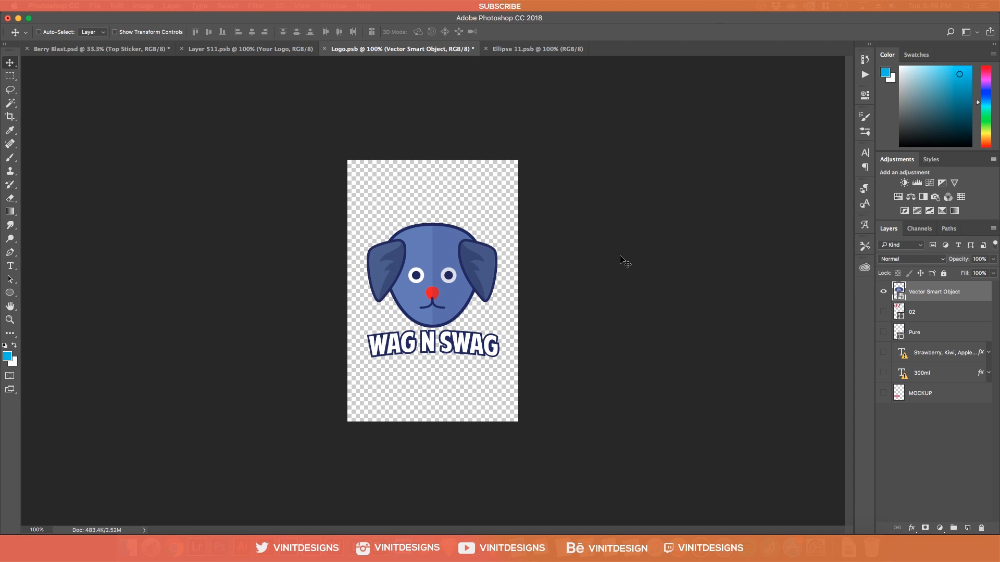